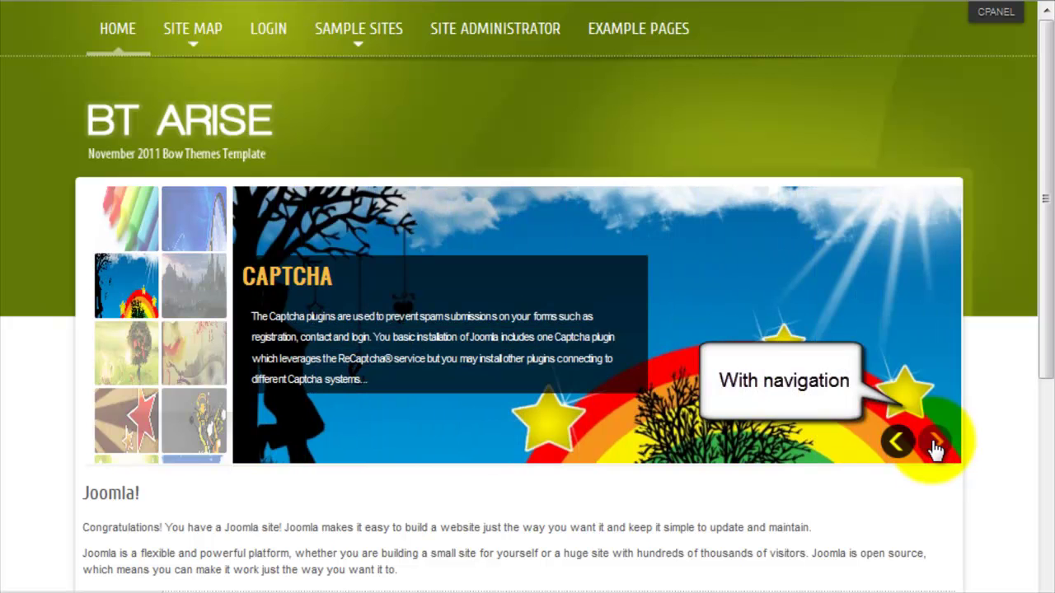
# Browse the home page slideshow, going back to the previous slide and jumping to the first slide.
pyautogui.click(889, 453)
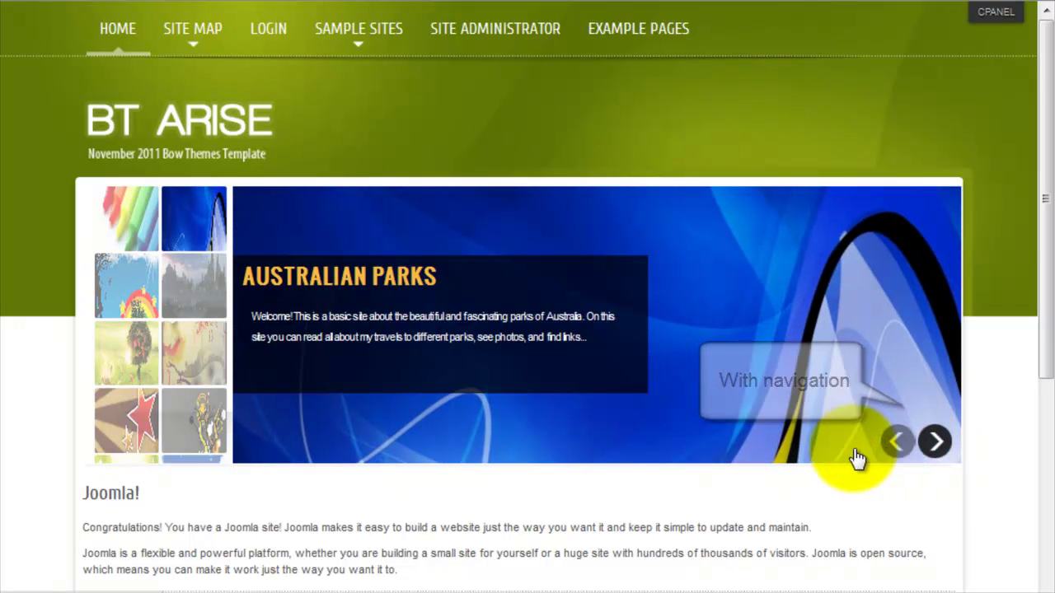
pyautogui.click(128, 233)
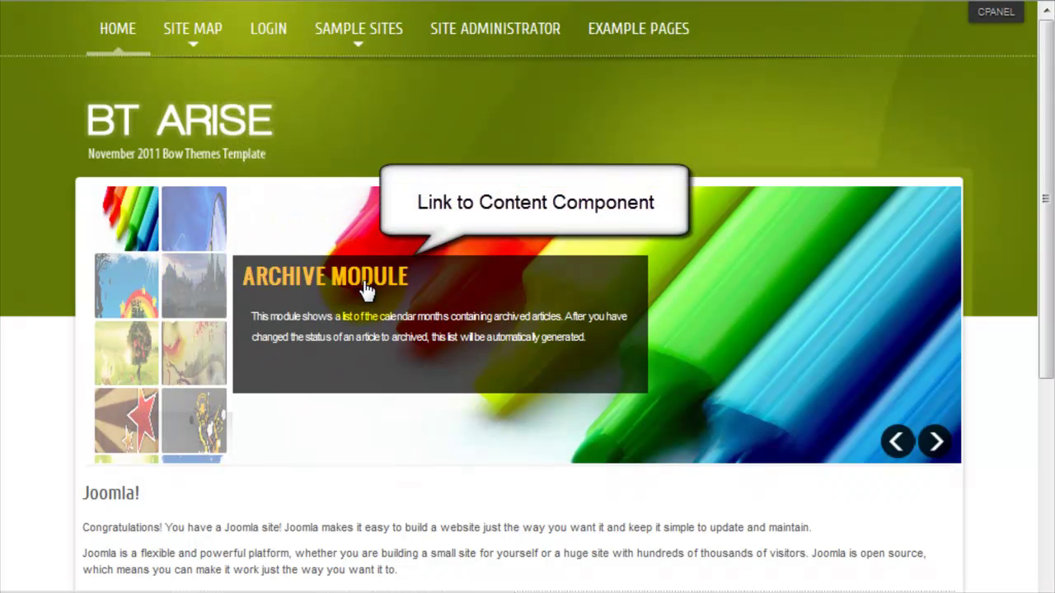
pyautogui.click(219, 288)
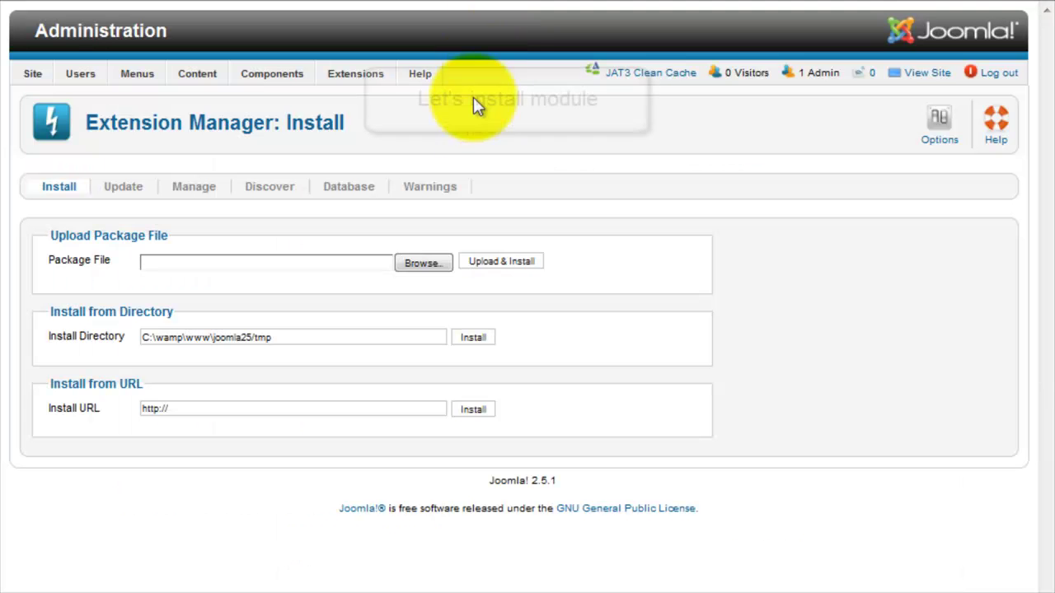
# Upload and install the package mod_btslideshow_pro_j2.5_v1.1.zip from the mod_btslider_pro_1.1 folder.
pyautogui.click(422, 264)
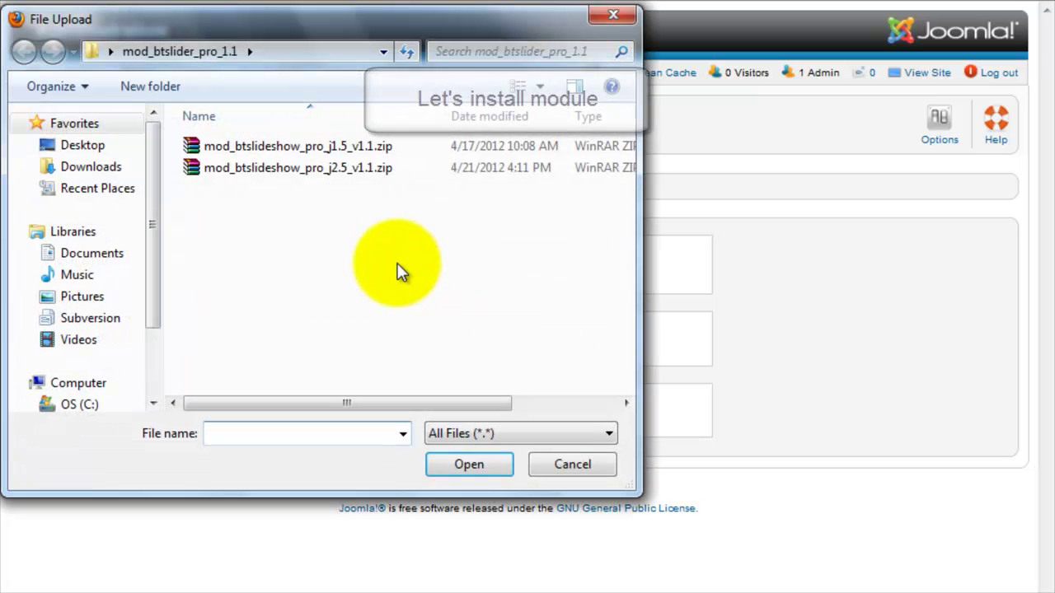
pyautogui.click(318, 170)
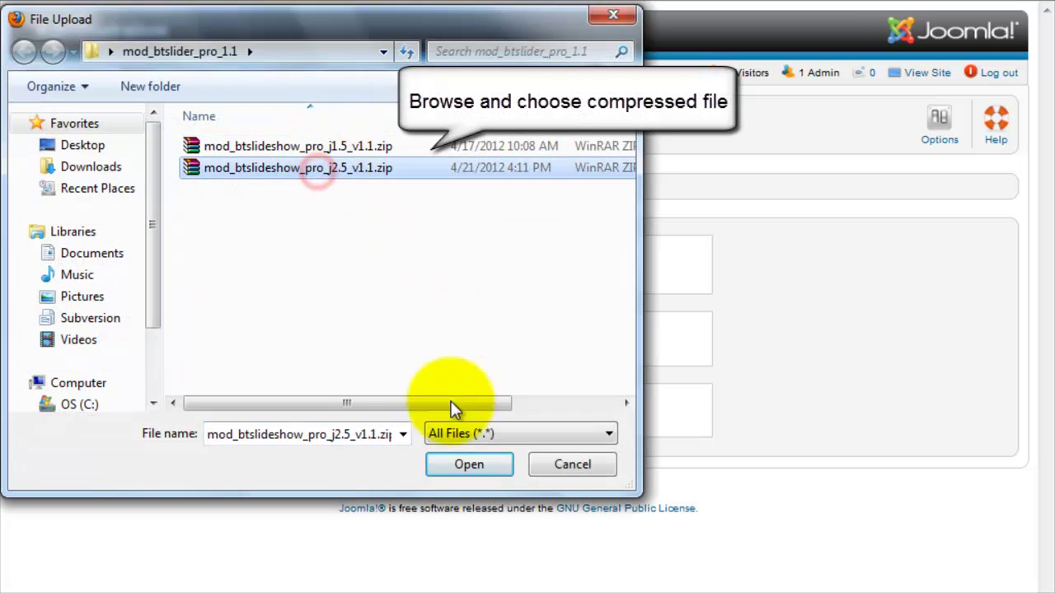
pyautogui.click(467, 466)
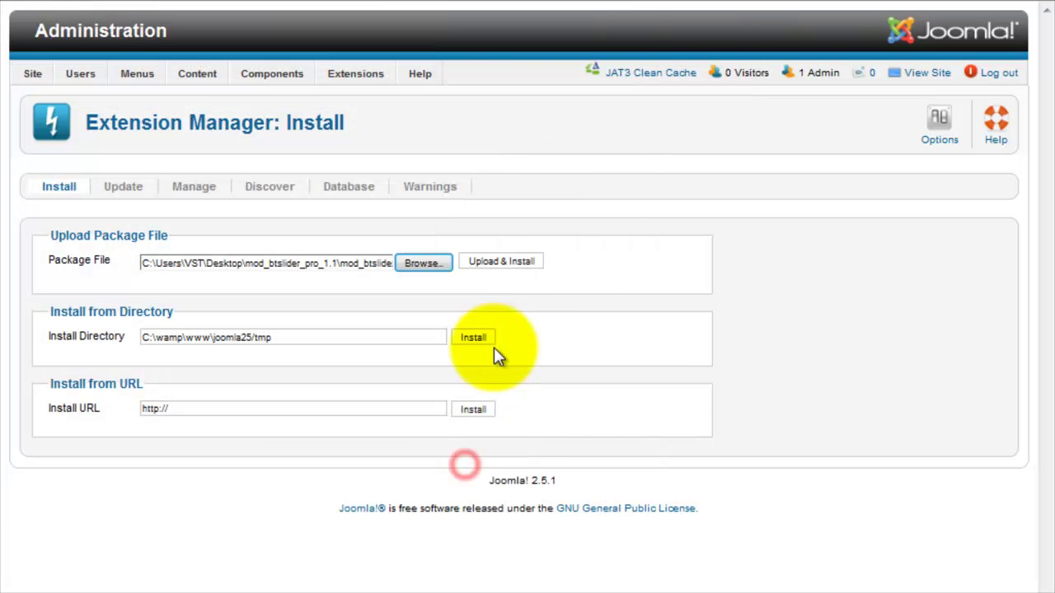
pyautogui.click(502, 262)
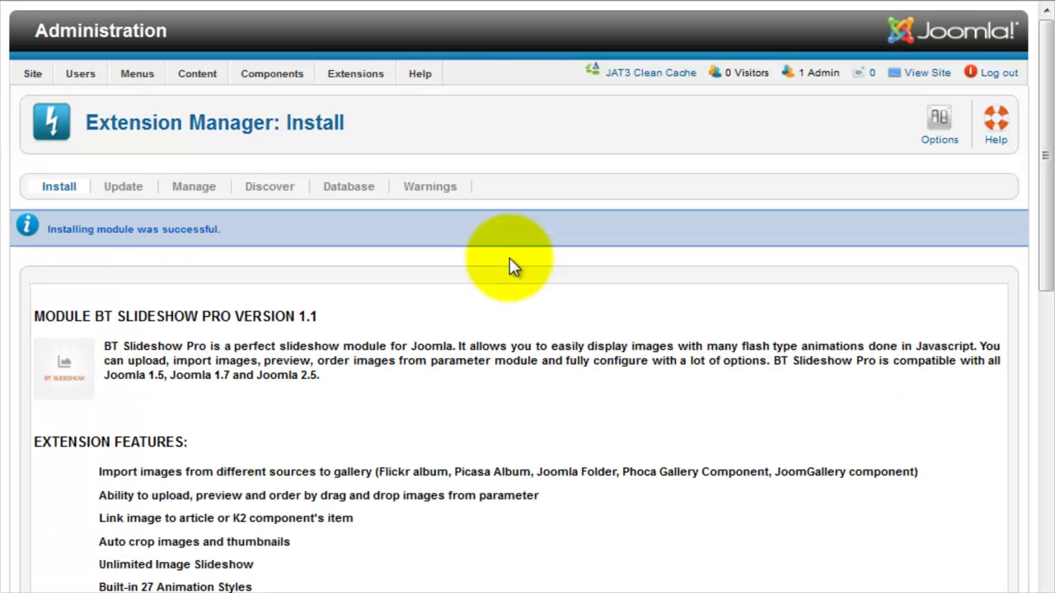
# Look over the installed module's feature description and open the BT Slideshow Pro module for editing.
pyautogui.scroll(-5, 492, 254)
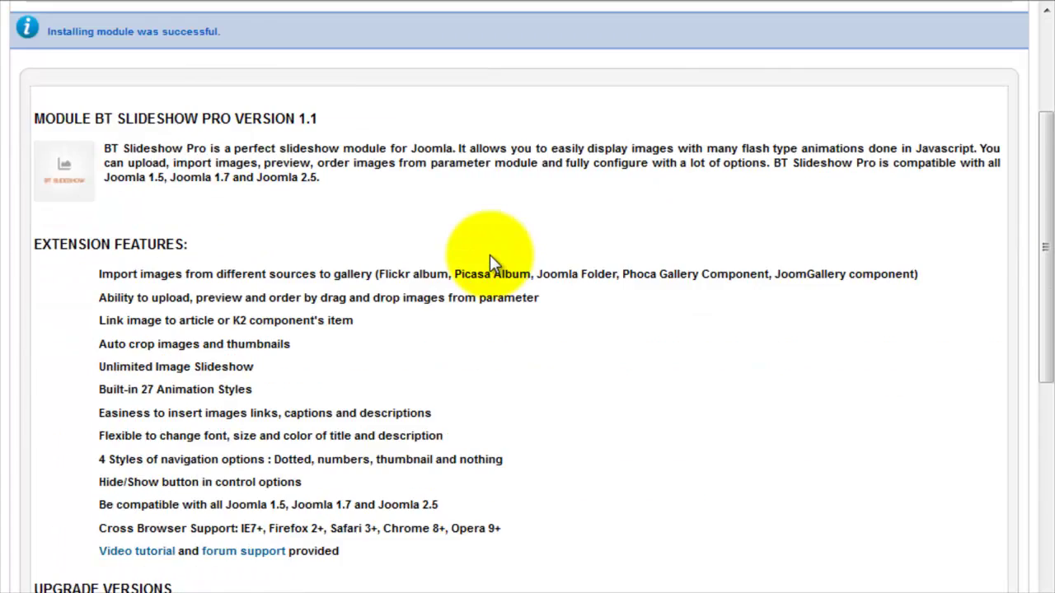
pyautogui.scroll(-3, 489, 254)
pyautogui.scroll(7, 490, 255)
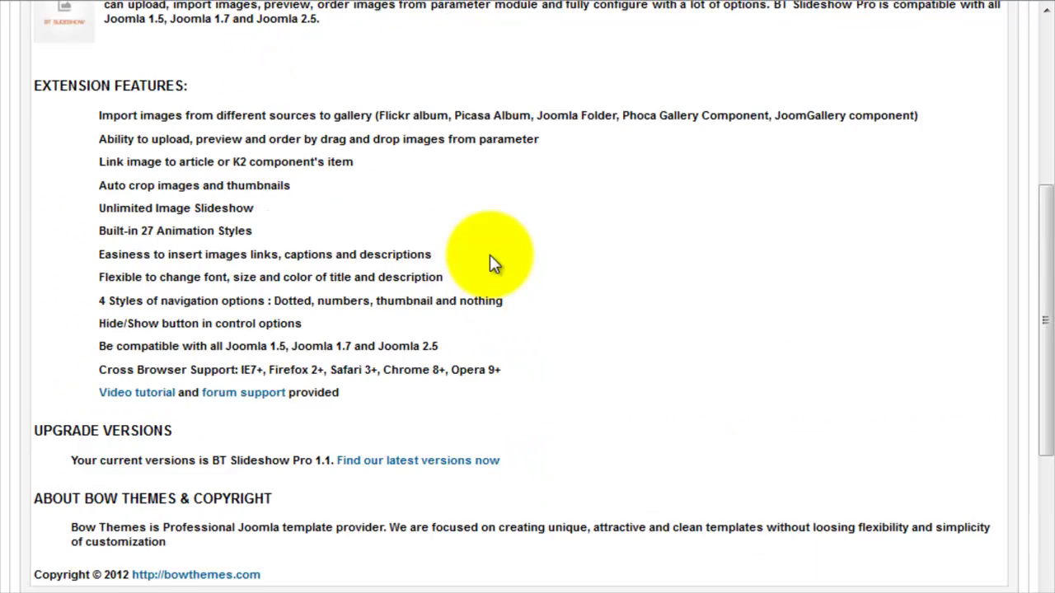
pyautogui.scroll(1, 490, 255)
pyautogui.moveTo(367, 75)
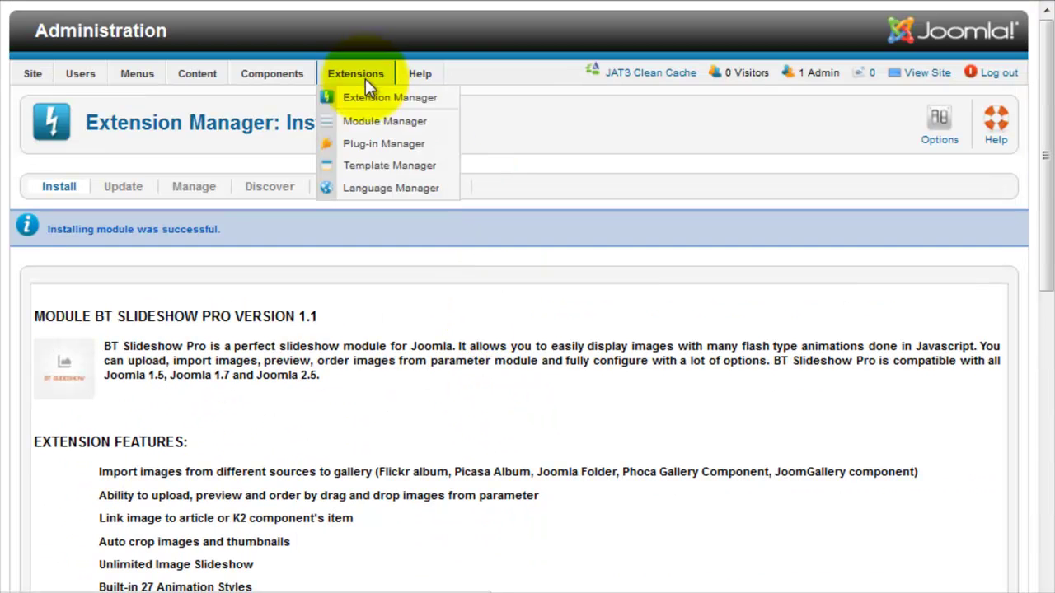
pyautogui.click(399, 123)
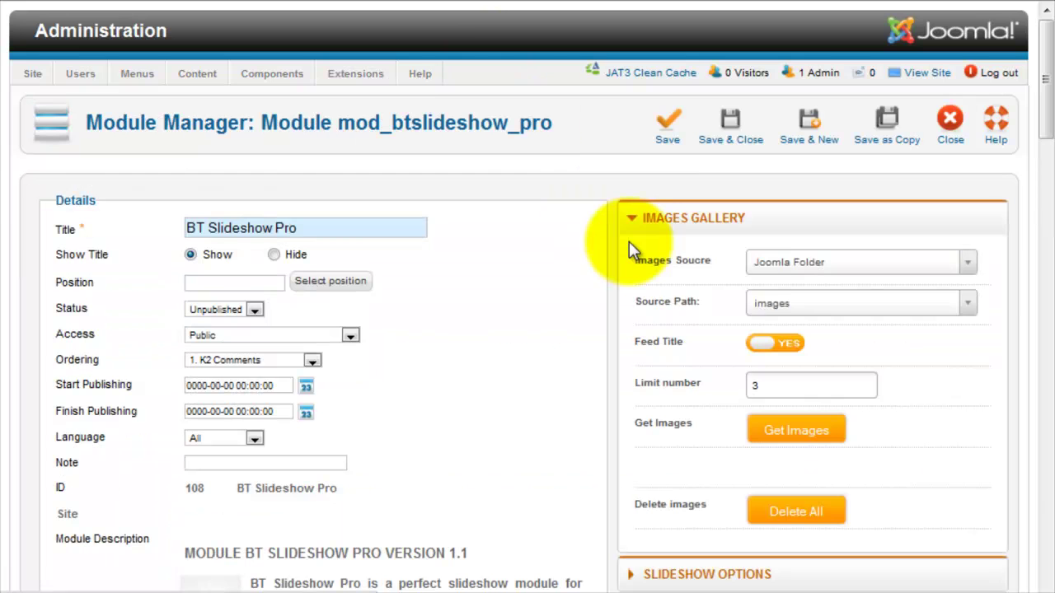
# Import gallery images from a Joomla Folder source, using the abstract subfolder as the source path.
pyautogui.click(763, 269)
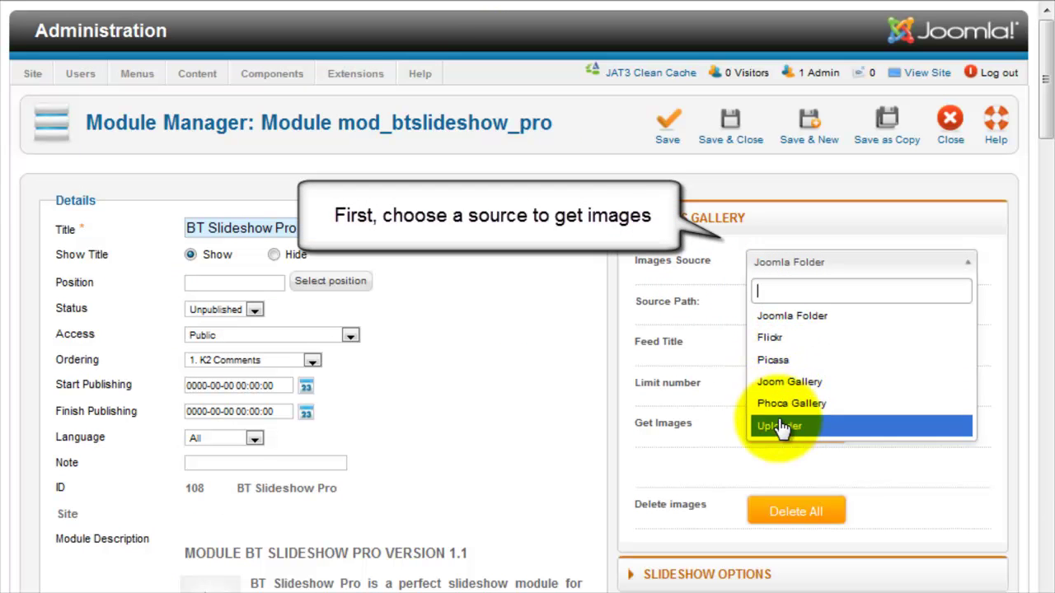
pyautogui.click(791, 317)
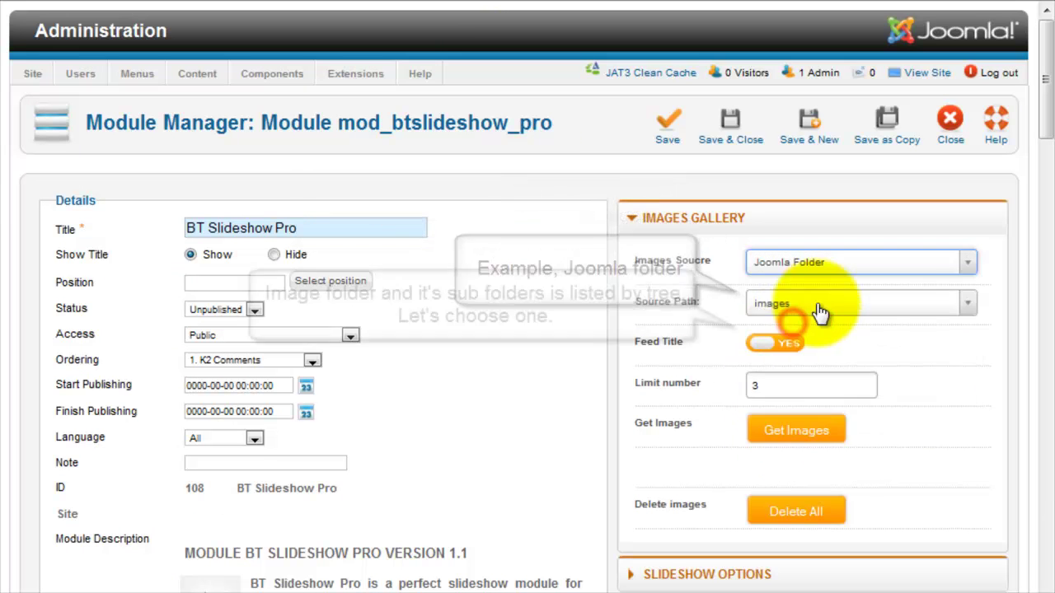
pyautogui.click(820, 312)
pyautogui.scroll(-5, 805, 412)
pyautogui.scroll(2, 824, 379)
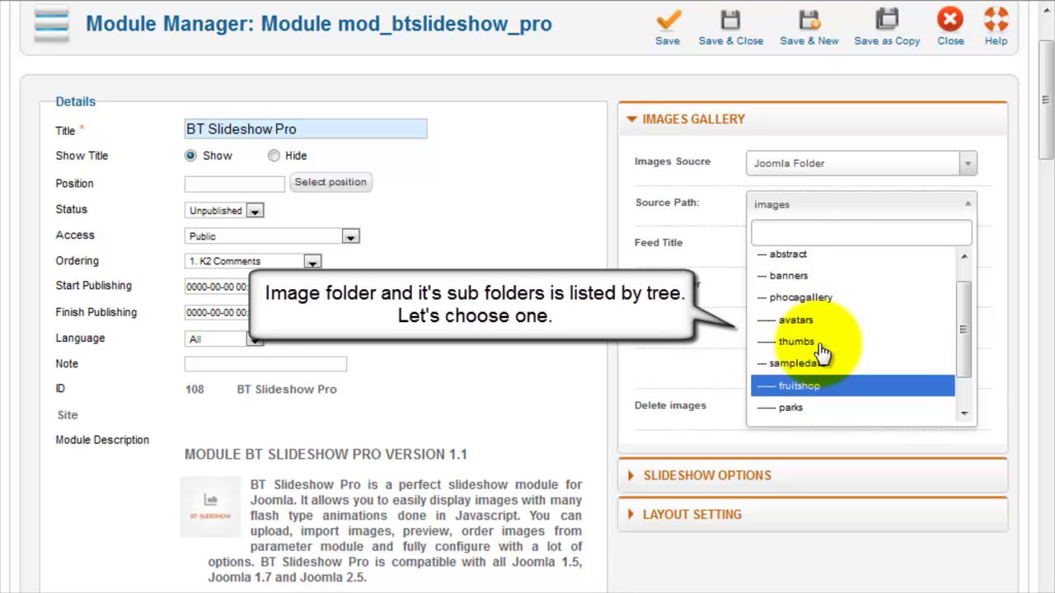
pyautogui.click(789, 261)
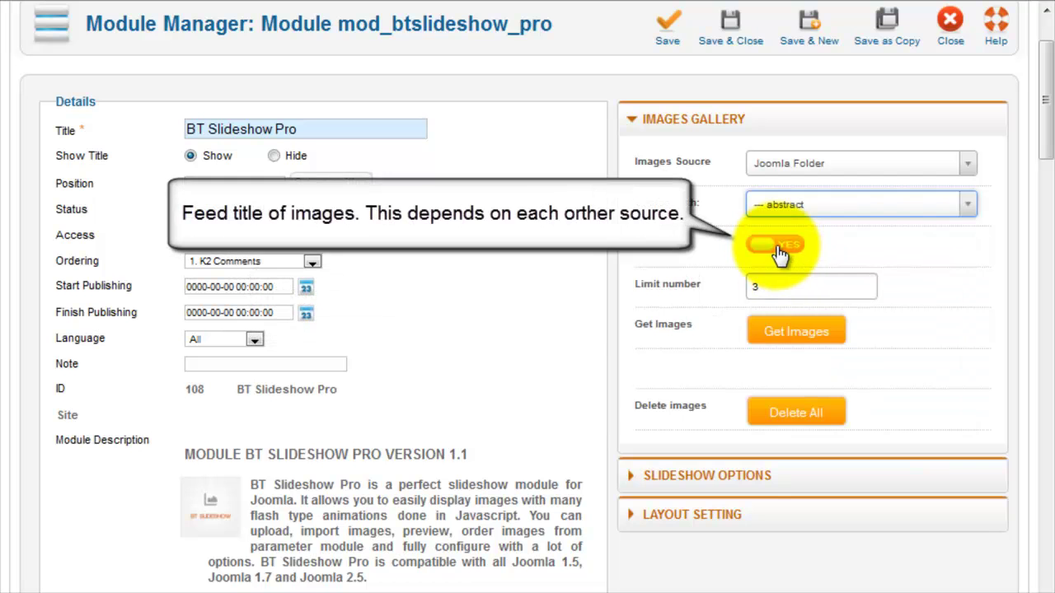
pyautogui.click(780, 340)
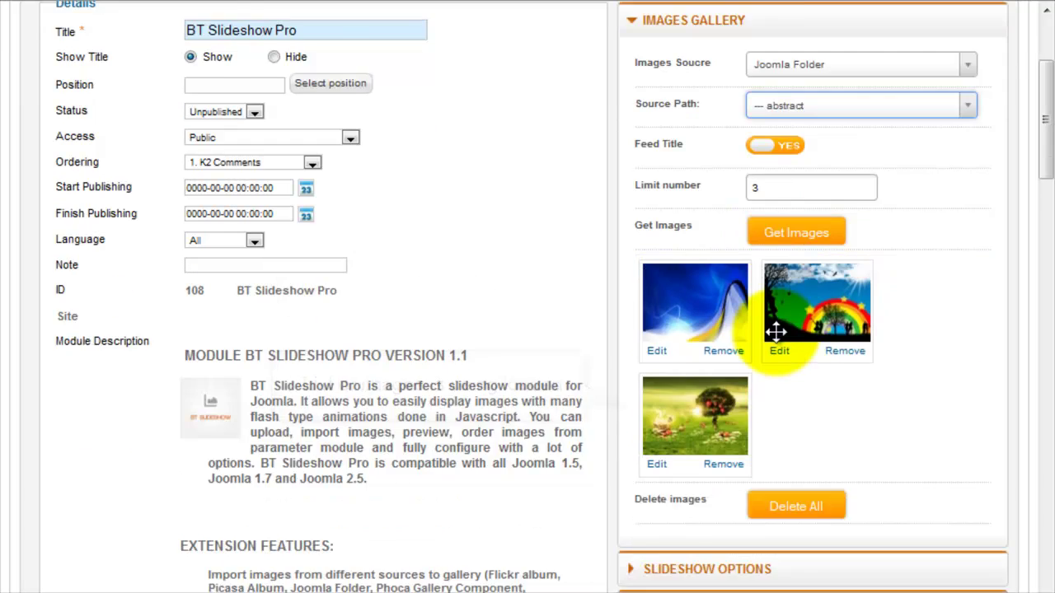
# Delete all images from the module's gallery and accept the confirmation.
pyautogui.scroll(-3, 777, 355)
pyautogui.click(783, 412)
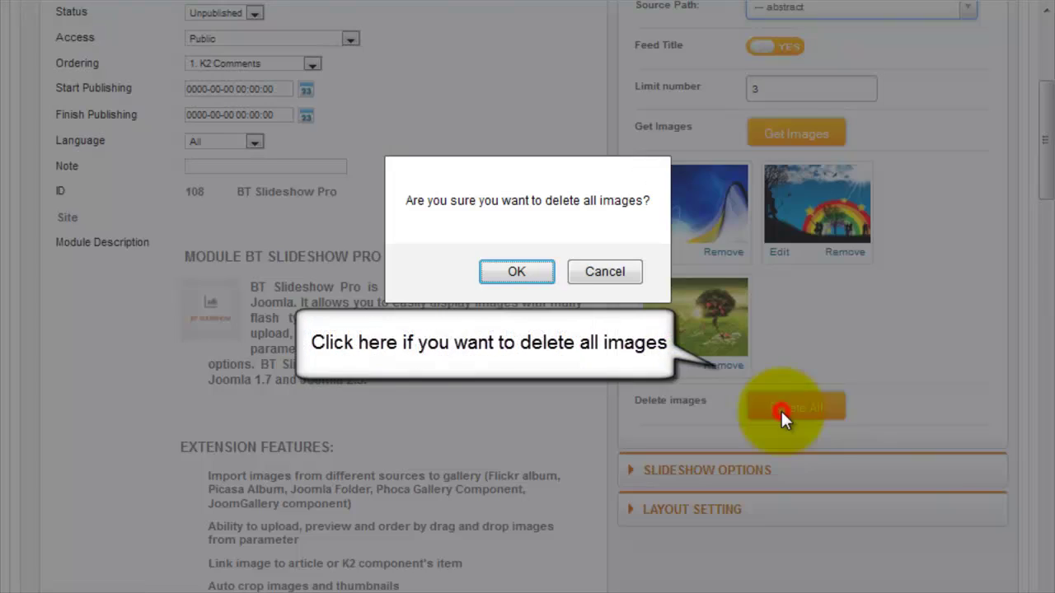
pyautogui.click(517, 272)
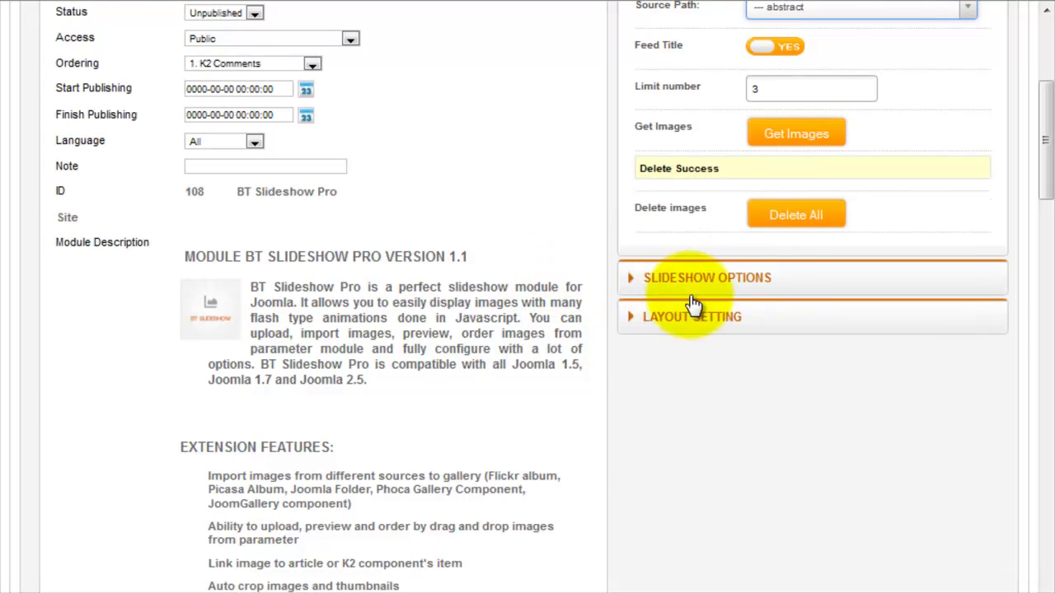
# Switch the gallery's image source to Flickr.
pyautogui.scroll(1, 791, 234)
pyautogui.scroll(1, 802, 231)
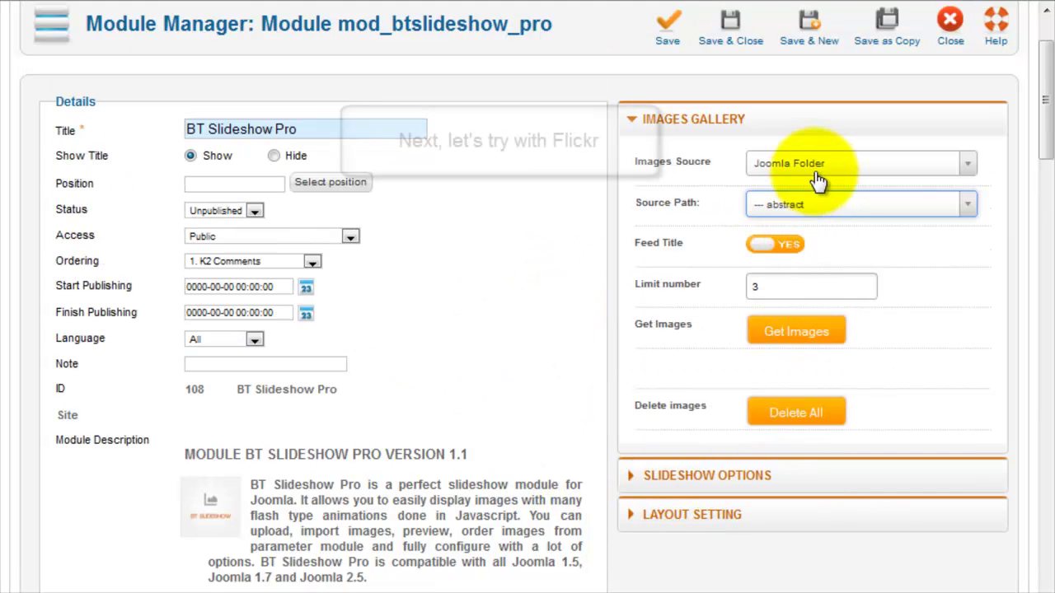
pyautogui.click(800, 163)
pyautogui.click(797, 238)
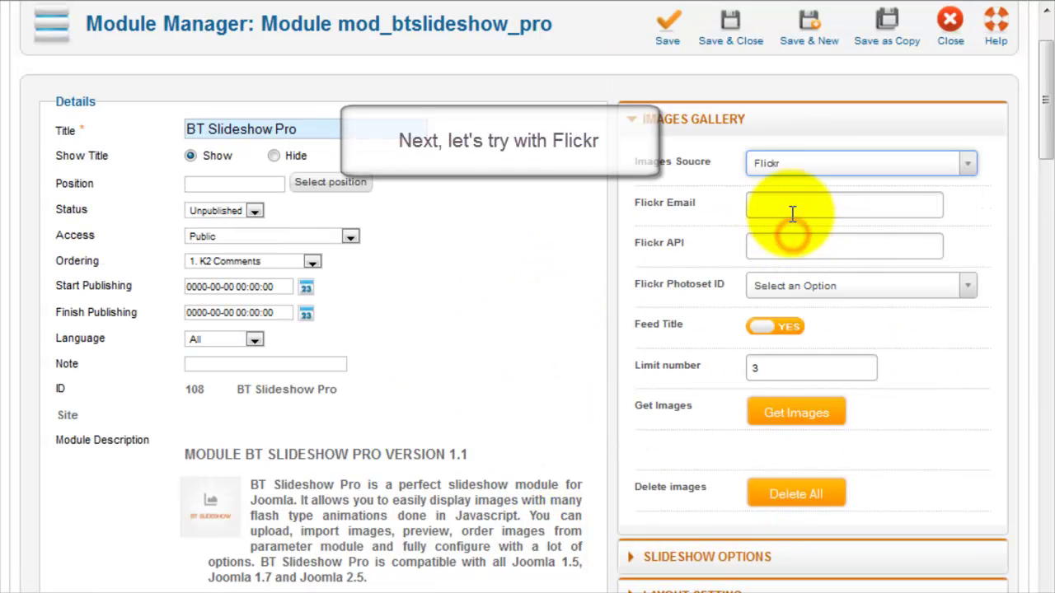
# Enter the Flickr account e-mail and the Flickr API key to load the account's photosets.
pyautogui.click(791, 206)
pyautogui.write('t')
pyautogui.click(790, 232)
pyautogui.click(792, 247)
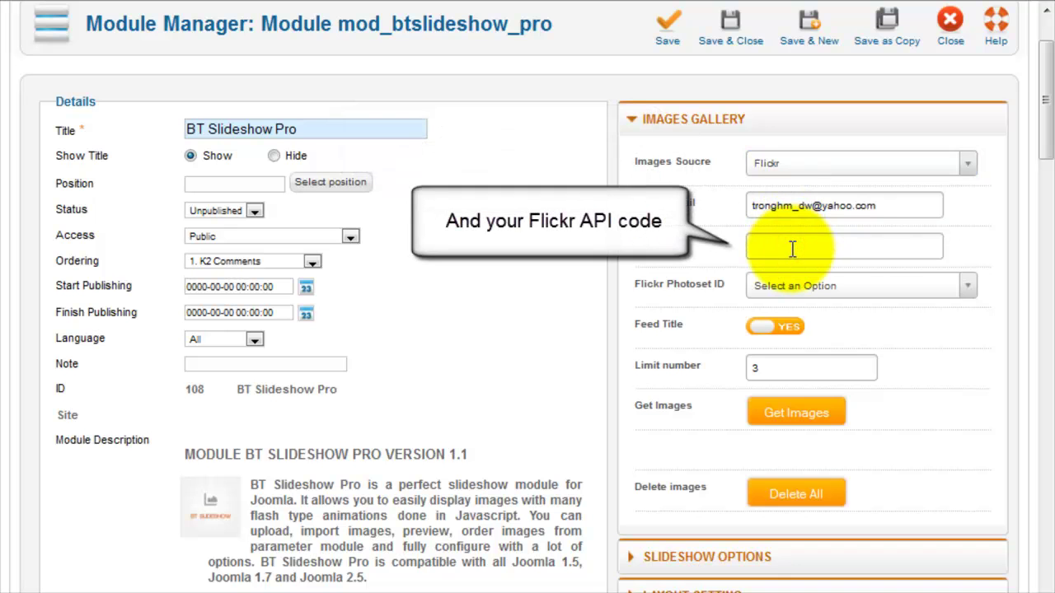
pyautogui.write('b')
pyautogui.click(789, 271)
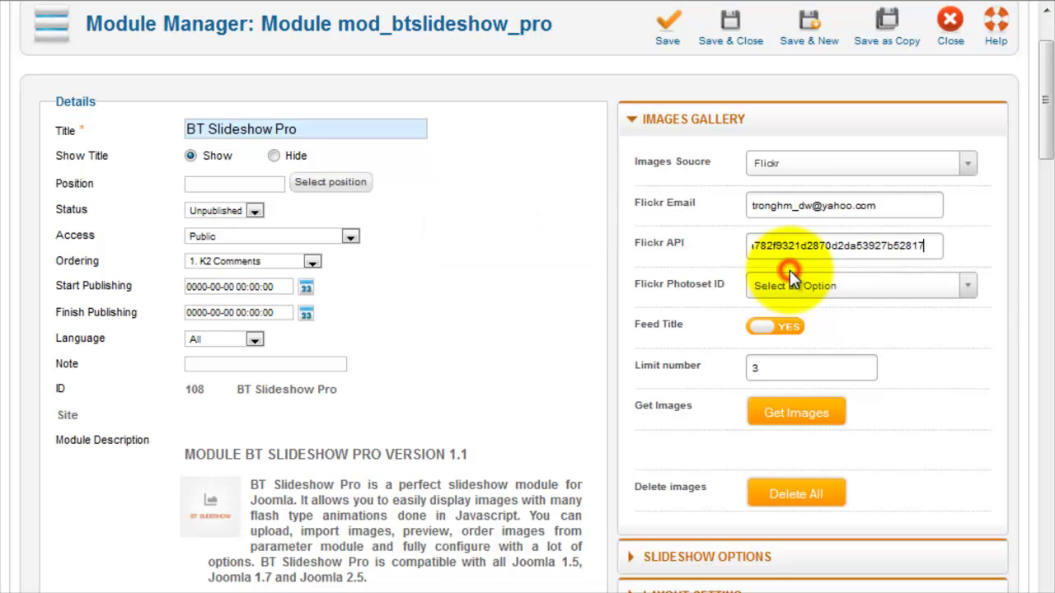
pyautogui.click(832, 317)
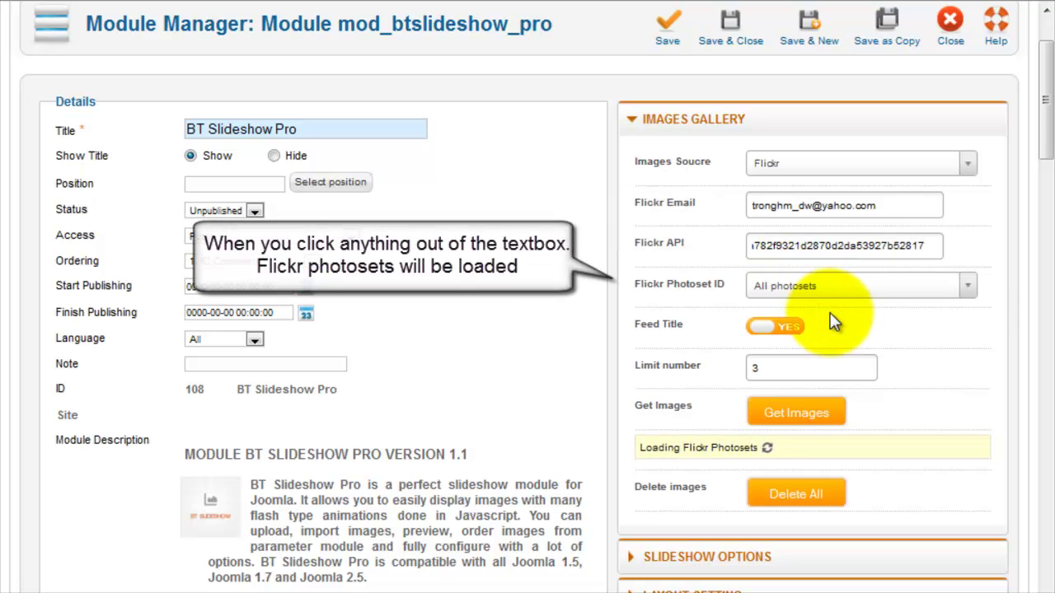
# Choose the Abstract photoset and import its images into the gallery.
pyautogui.click(820, 289)
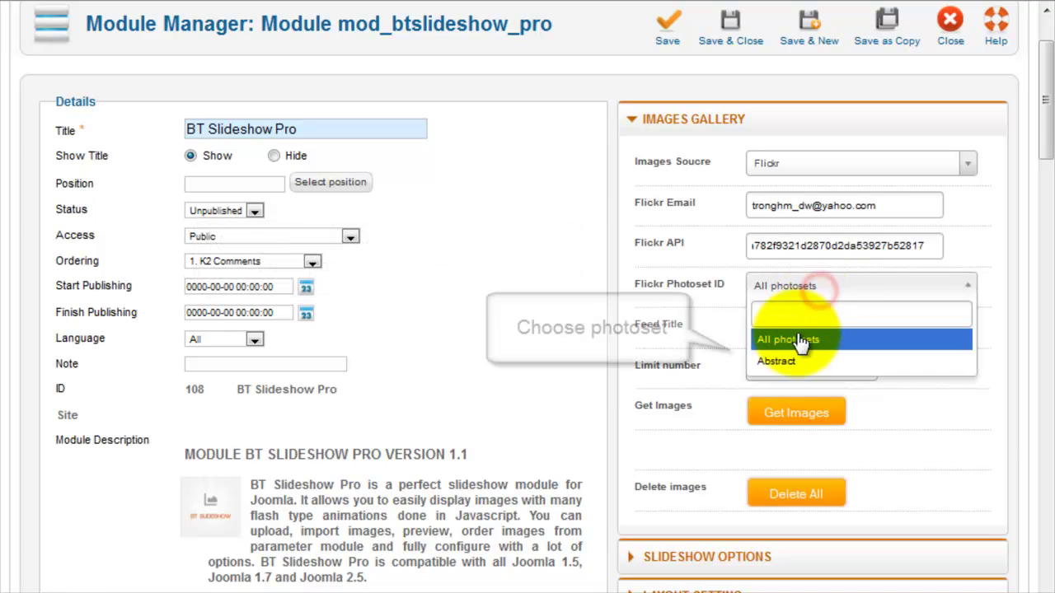
pyautogui.click(780, 363)
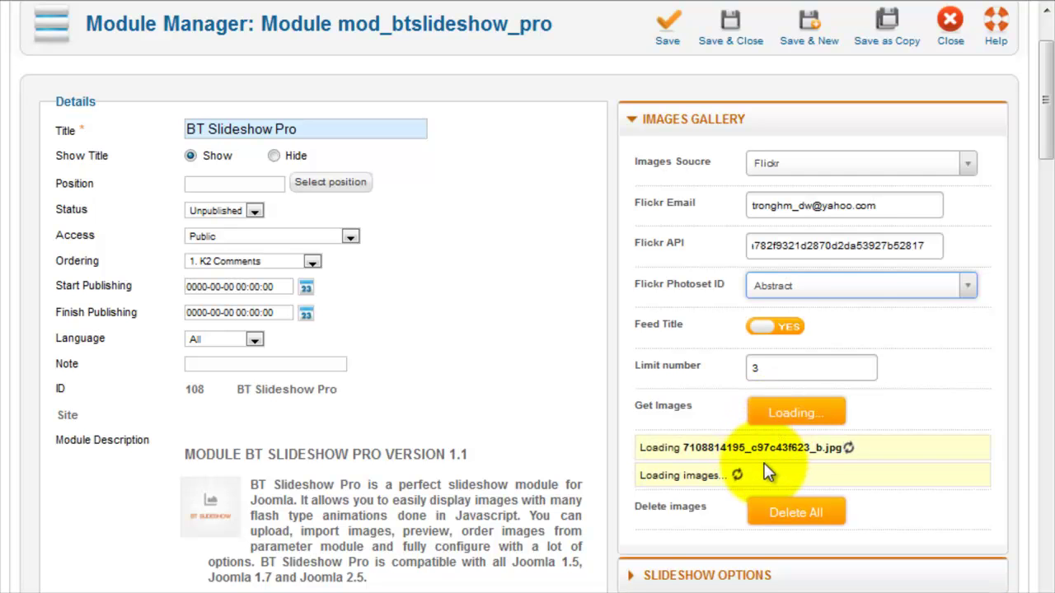
pyautogui.scroll(-2, 766, 465)
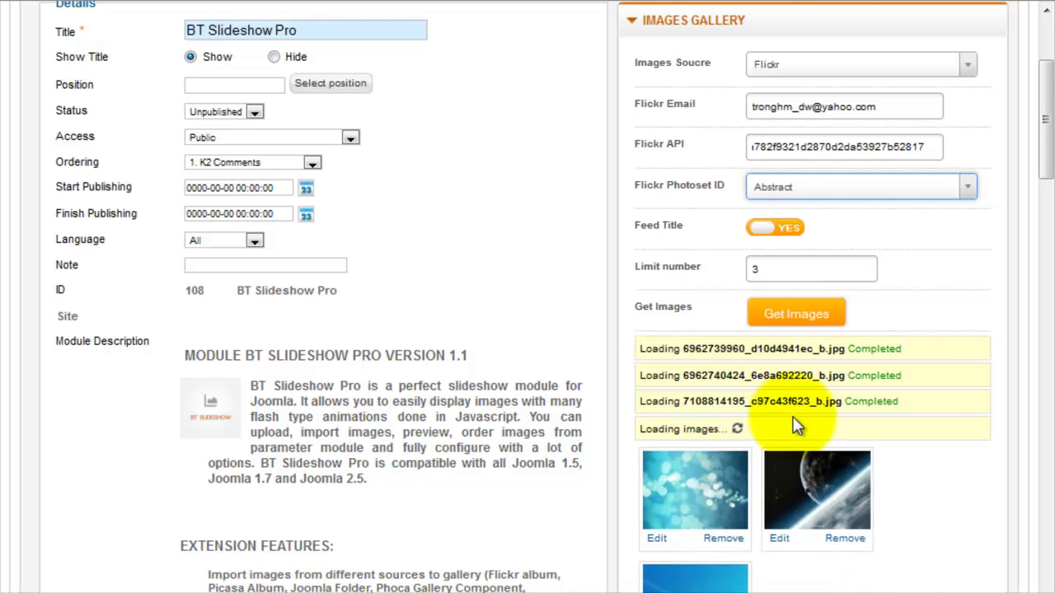
pyautogui.scroll(-2, 791, 404)
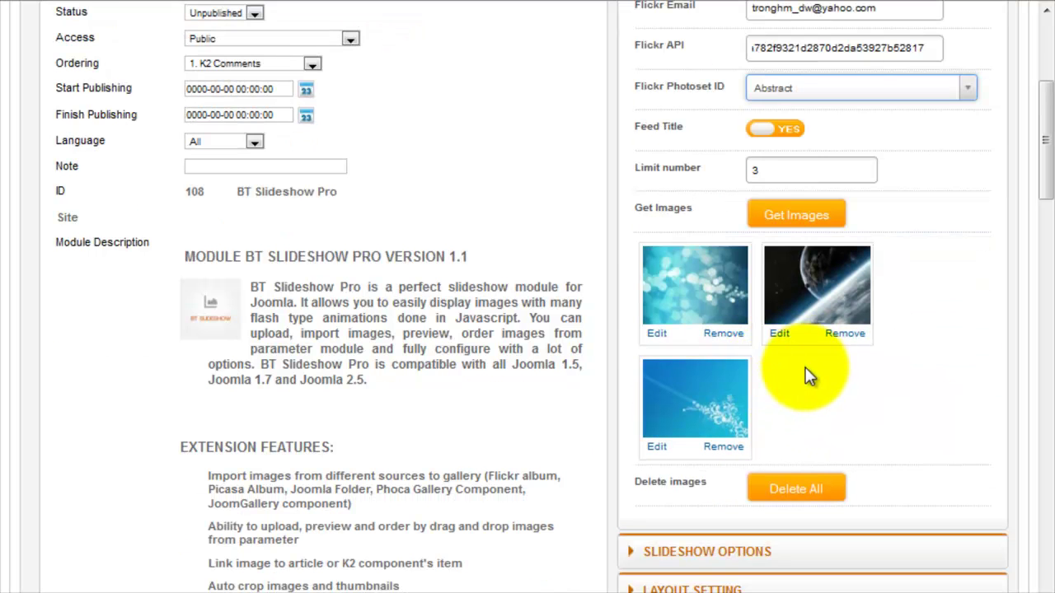
# Examine the first Flickr image's title, link and description settings, closing them without changes.
pyautogui.click(692, 347)
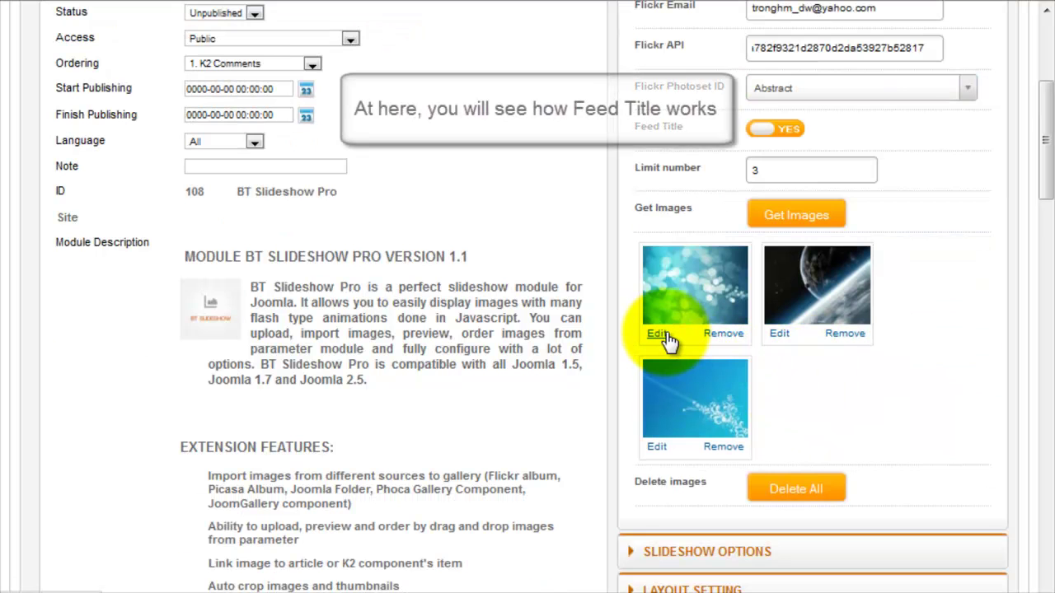
pyautogui.click(658, 334)
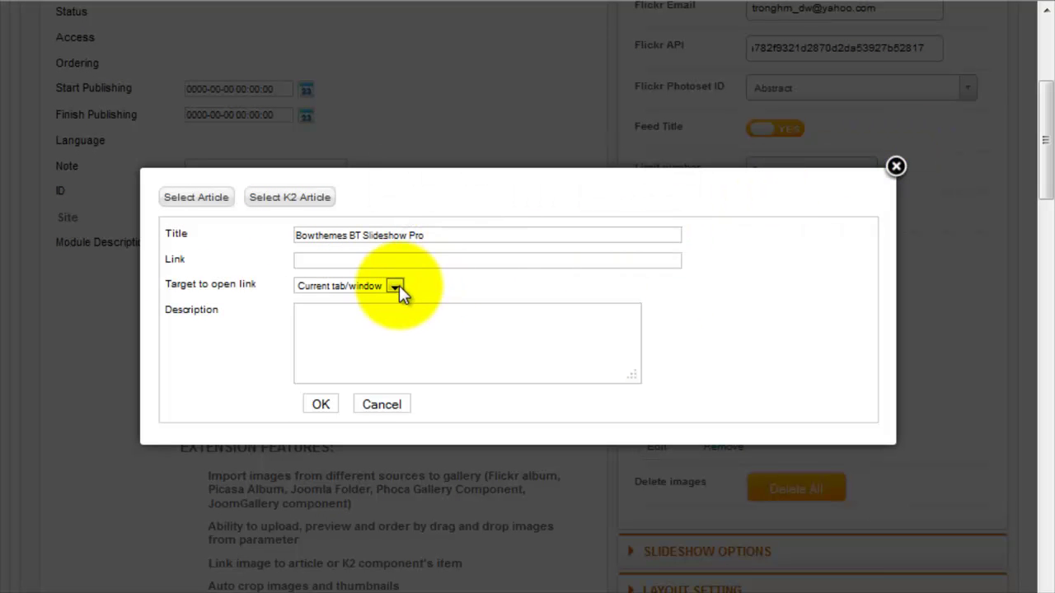
pyautogui.click(897, 168)
# Switch the image source to Picasa and enter the Picasa user ID to load the account's albums.
pyautogui.scroll(-3, 895, 206)
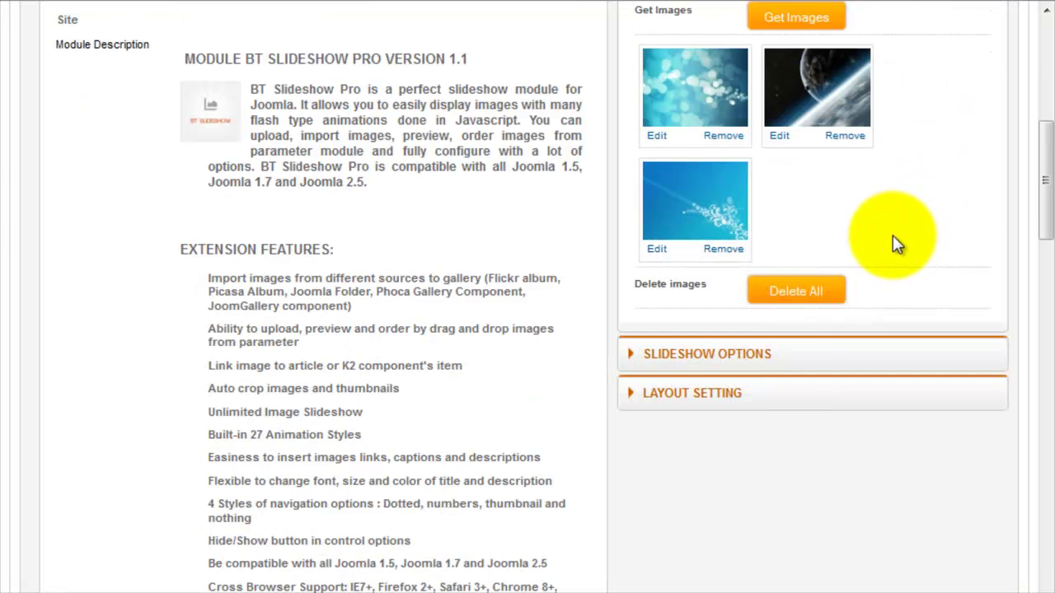
pyautogui.click(796, 289)
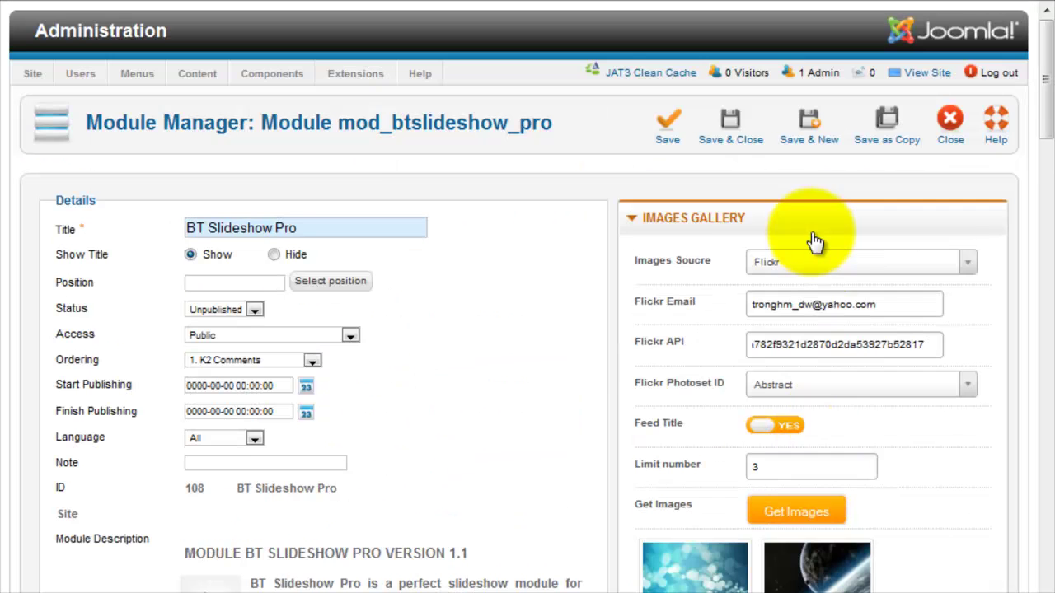
pyautogui.click(814, 261)
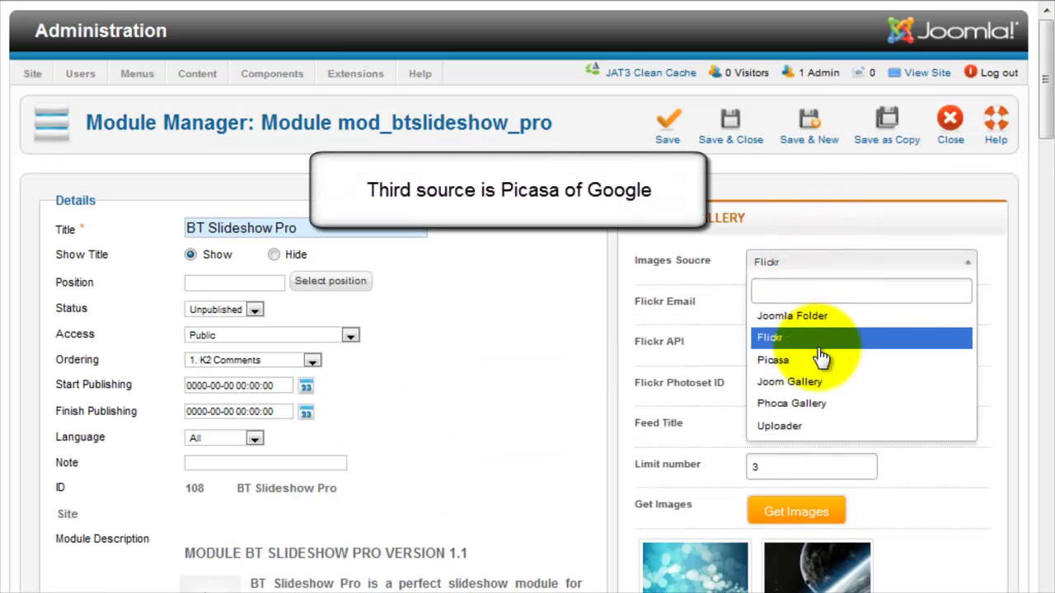
pyautogui.click(813, 362)
pyautogui.click(806, 302)
pyautogui.write('tr')
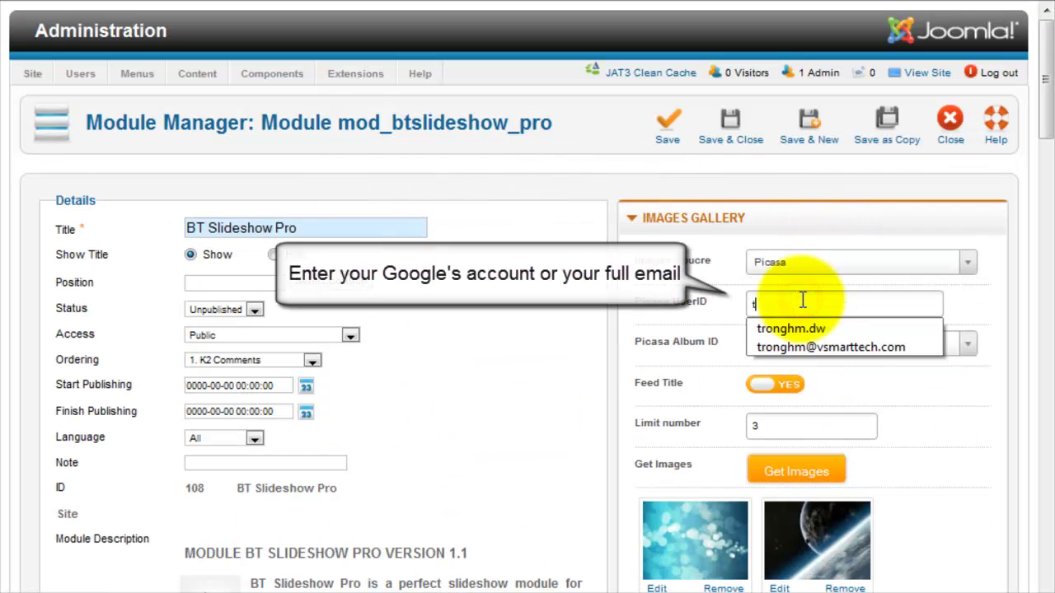
pyautogui.click(811, 329)
pyautogui.click(989, 313)
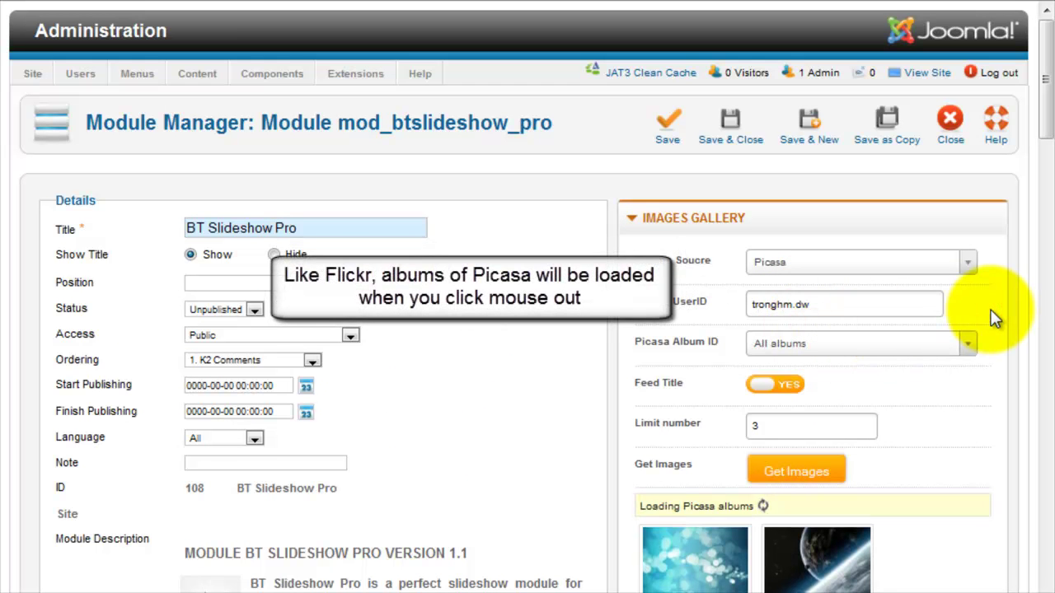
# Choose the Abstract album from the Picasa account and import its images into the gallery.
pyautogui.click(963, 345)
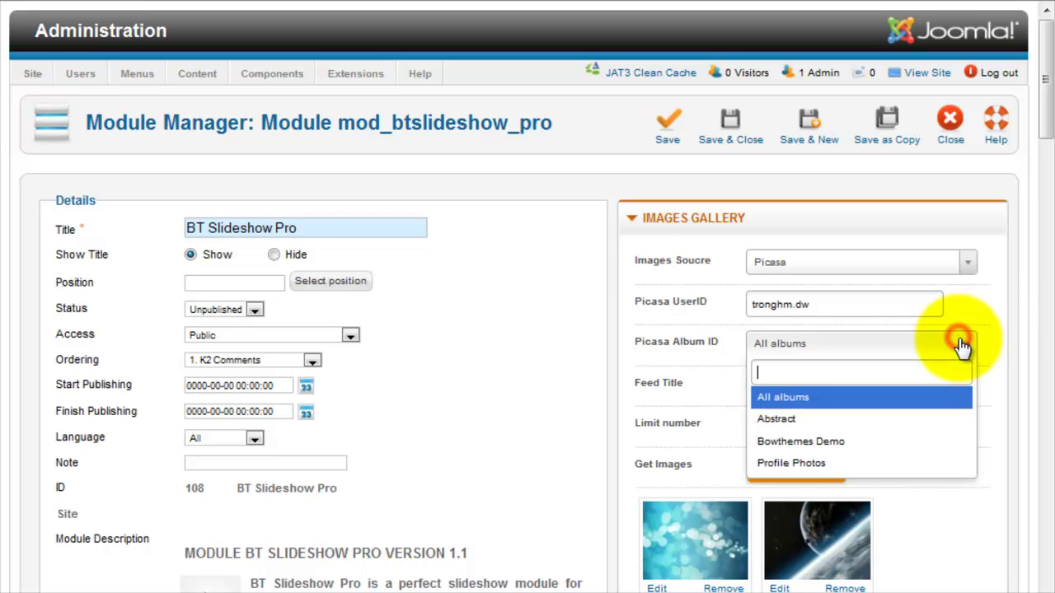
pyautogui.click(775, 419)
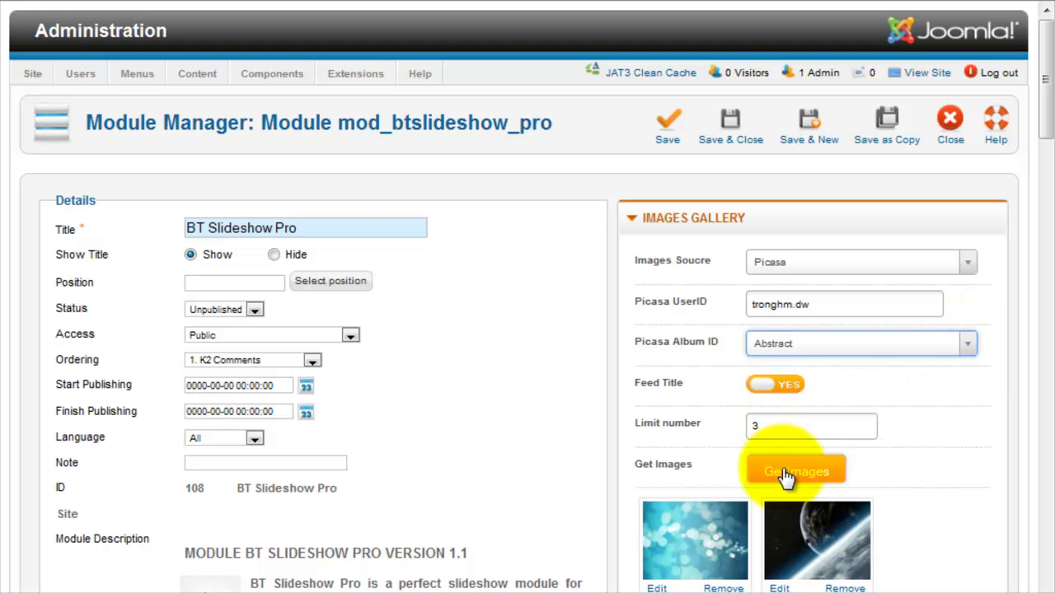
pyautogui.click(785, 473)
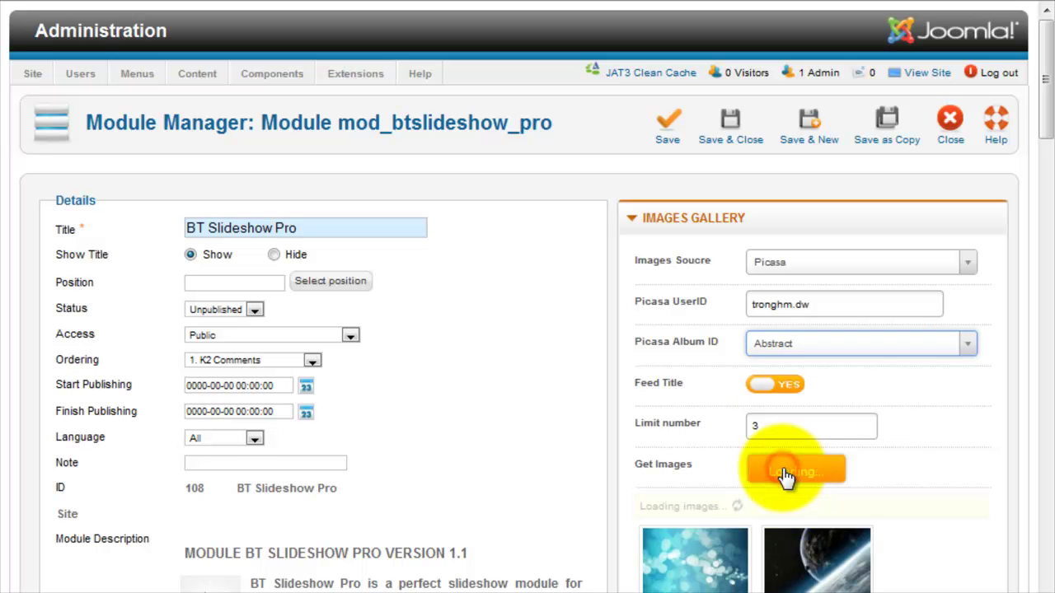
pyautogui.scroll(-2, 787, 476)
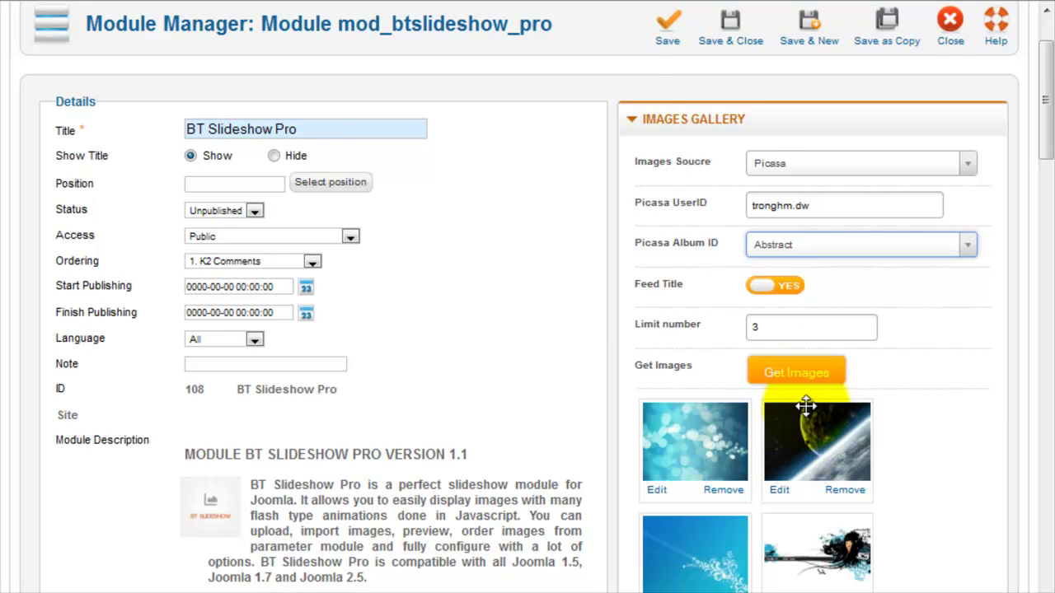
pyautogui.scroll(-4, 806, 404)
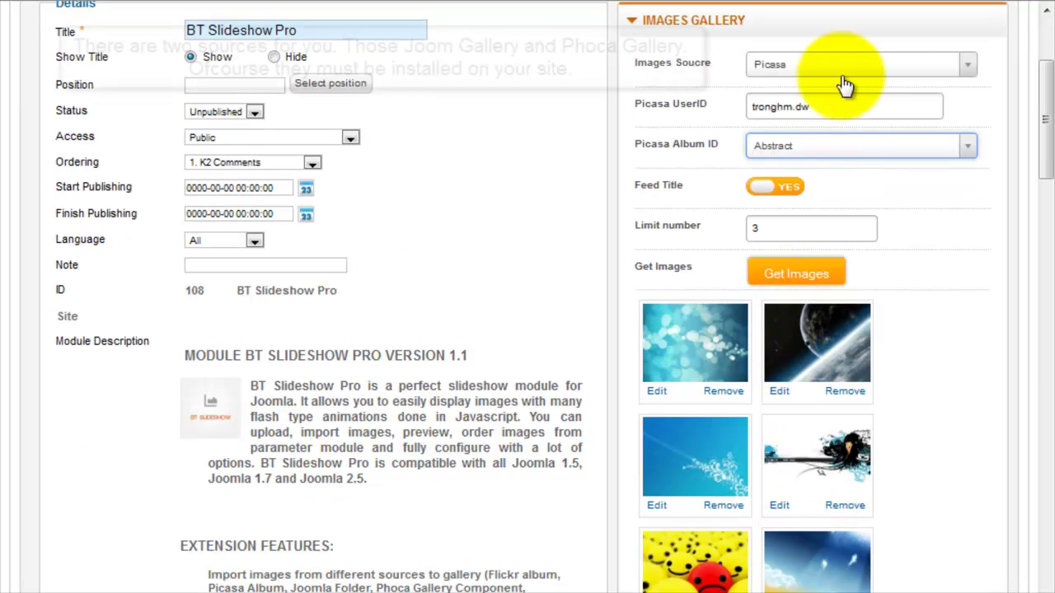
# Try Joom Gallery as the image source, and switch the source to Phoca Gallery instead.
pyautogui.click(839, 64)
pyautogui.click(789, 184)
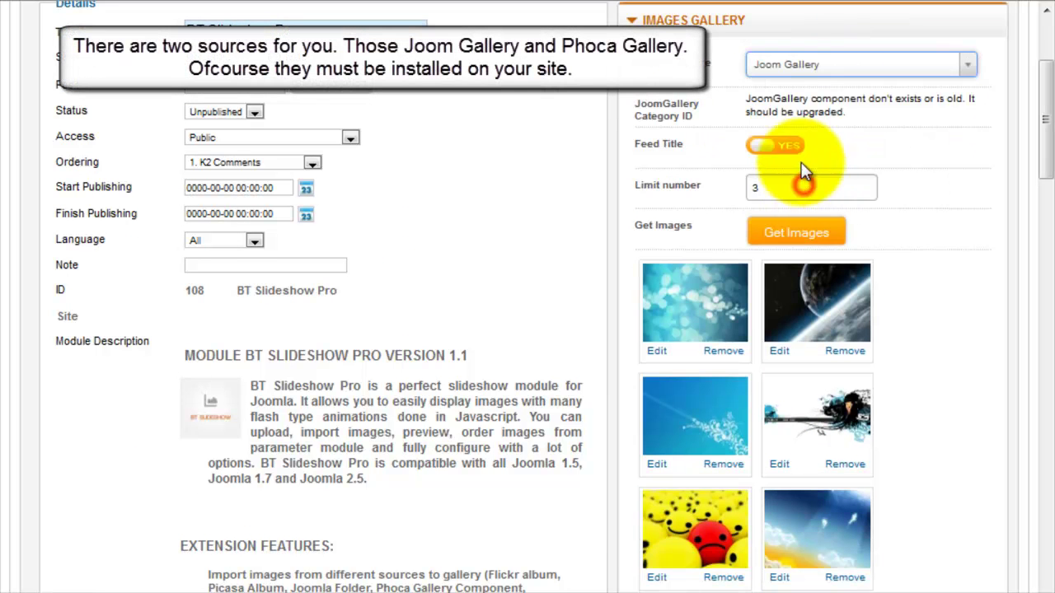
pyautogui.click(808, 72)
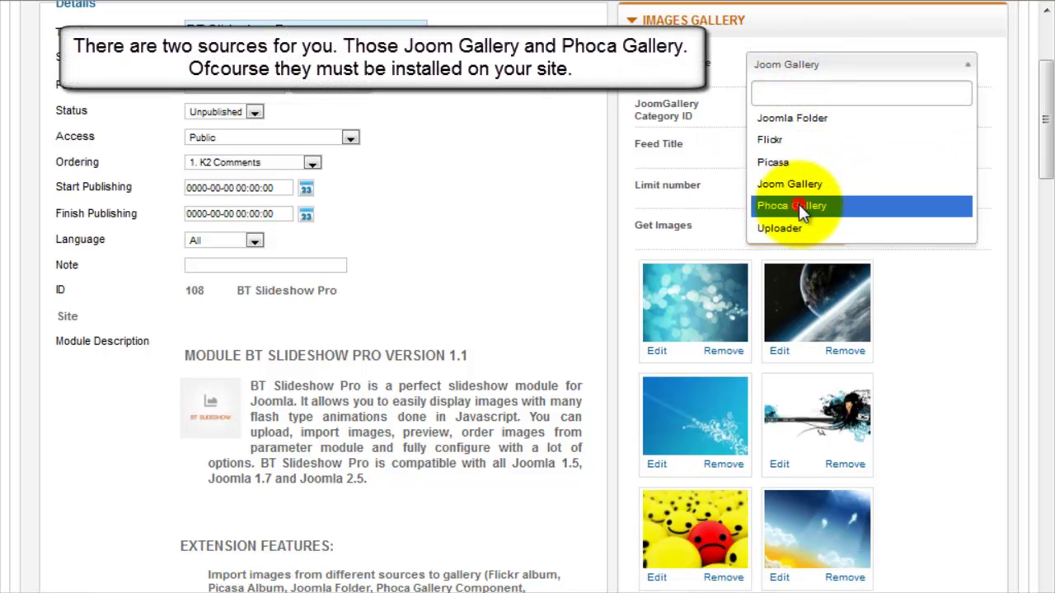
pyautogui.click(798, 204)
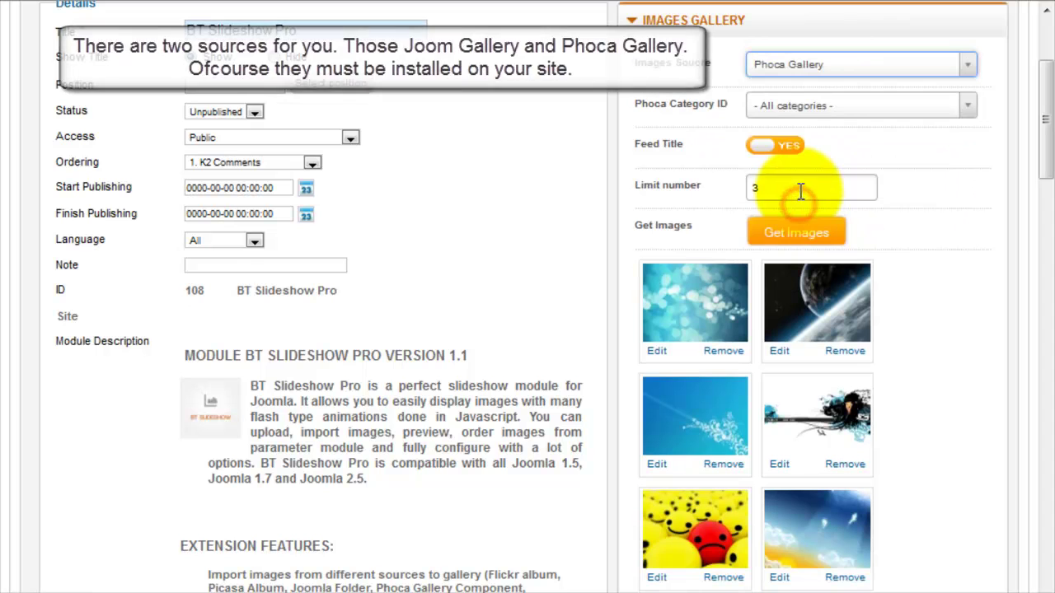
# Import the images of Phoca Category 1 into the gallery and save the module.
pyautogui.click(818, 115)
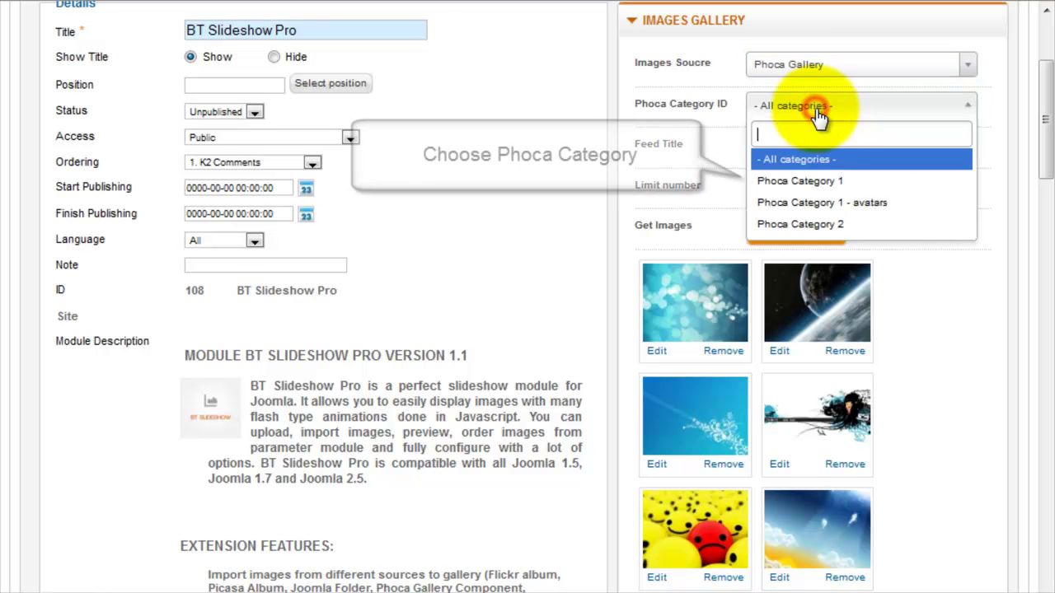
pyautogui.click(814, 184)
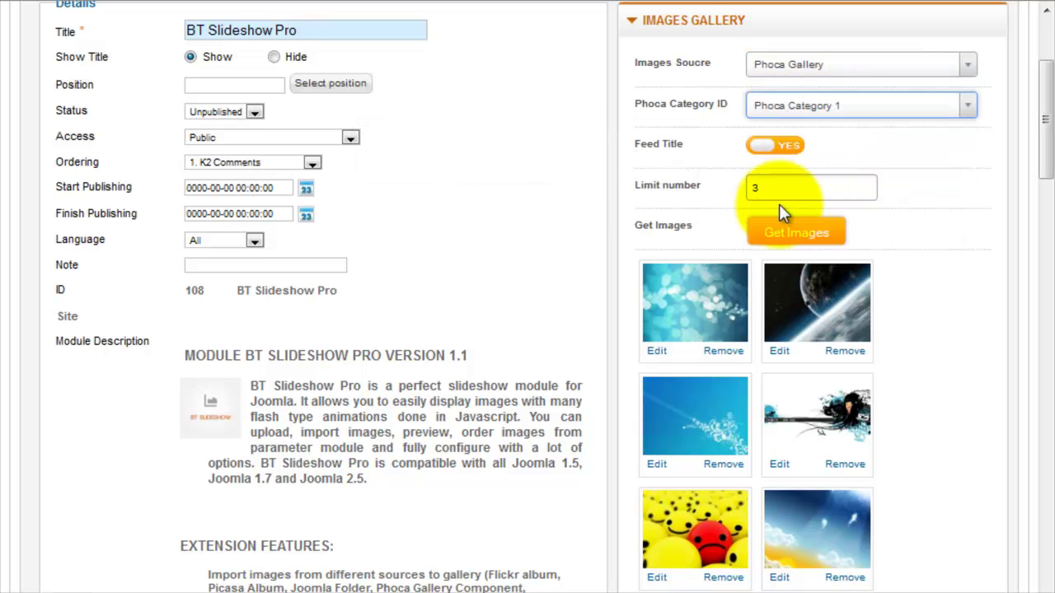
pyautogui.click(787, 235)
pyautogui.scroll(-2, 786, 239)
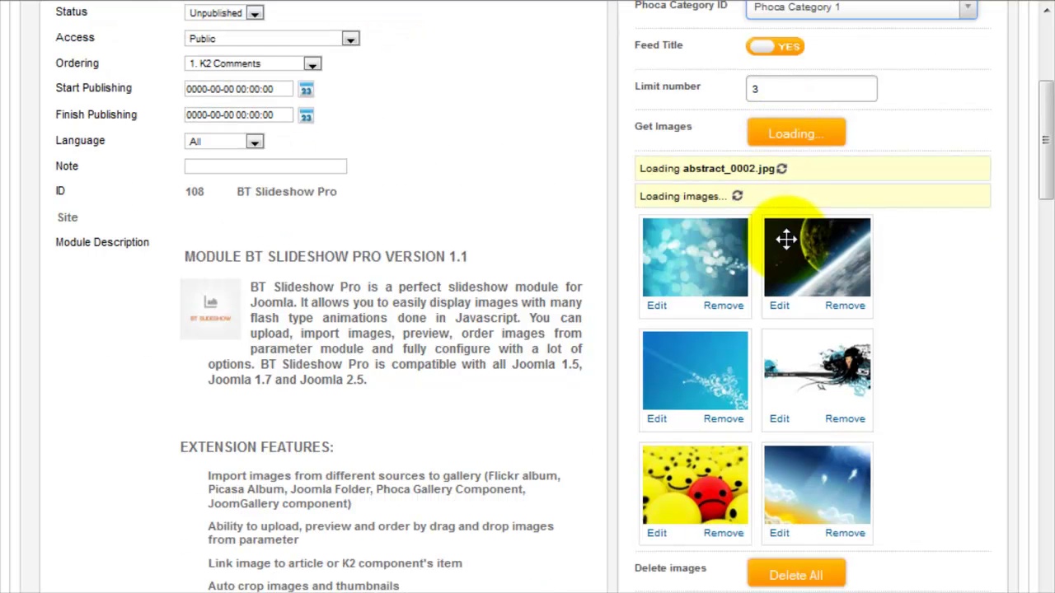
pyautogui.scroll(-3, 785, 239)
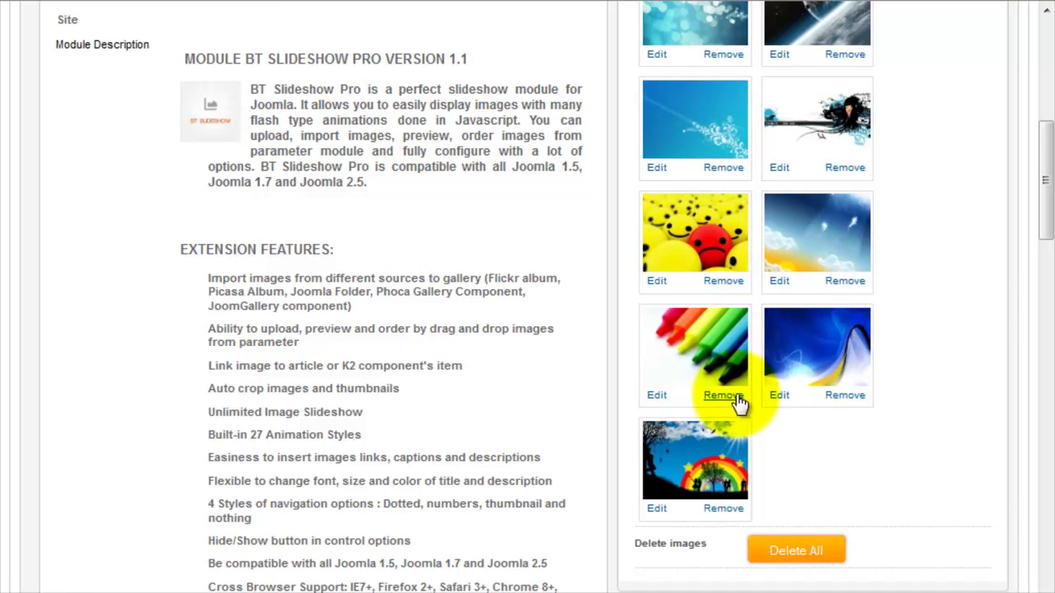
pyautogui.scroll(5, 816, 355)
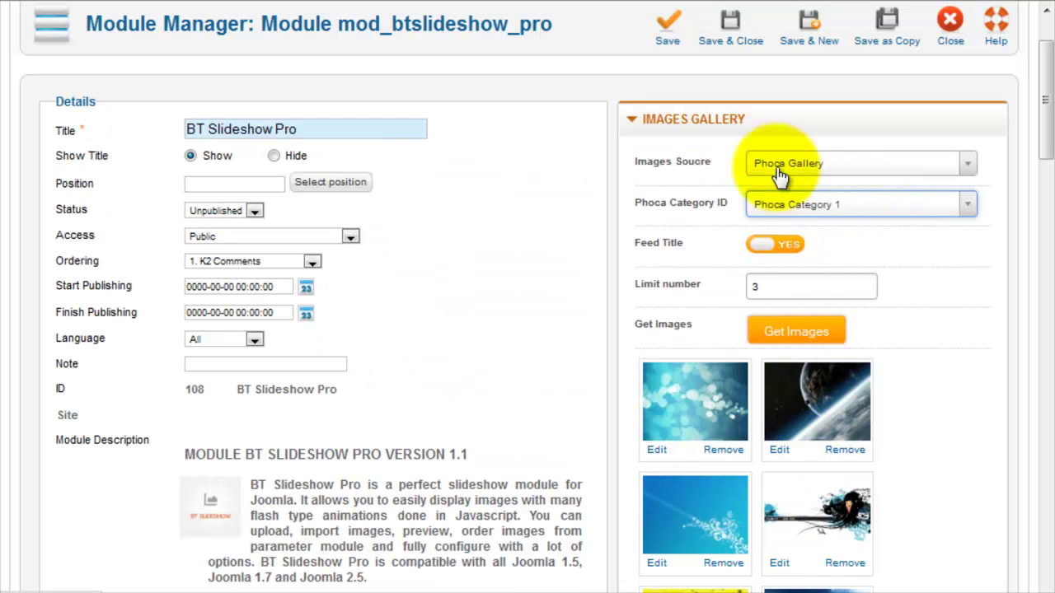
pyautogui.click(674, 27)
# Switch the image source of the gallery to Uploader.
pyautogui.scroll(-3, 829, 283)
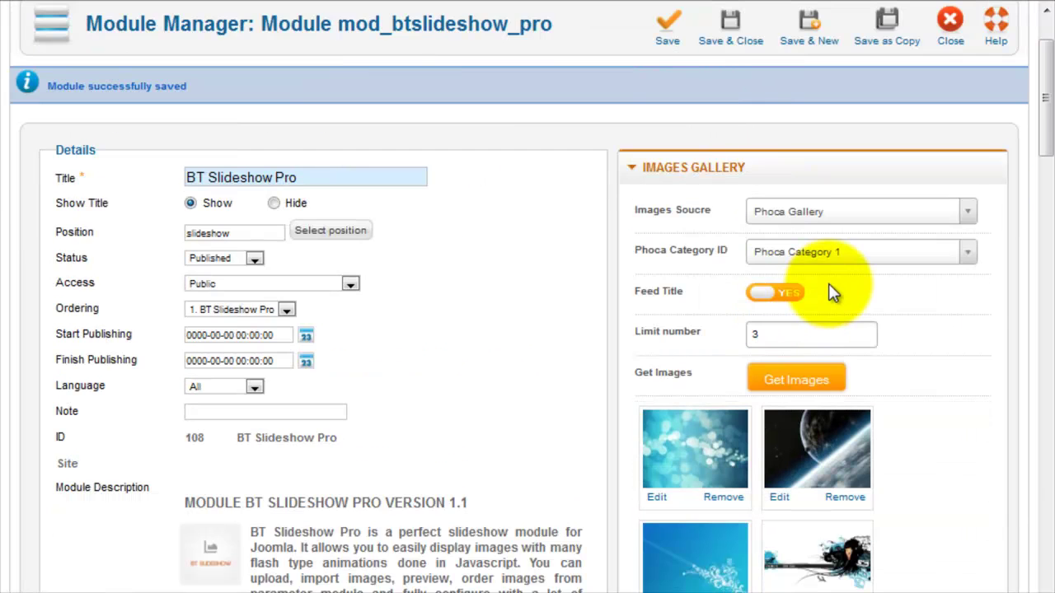
pyautogui.scroll(-2, 828, 248)
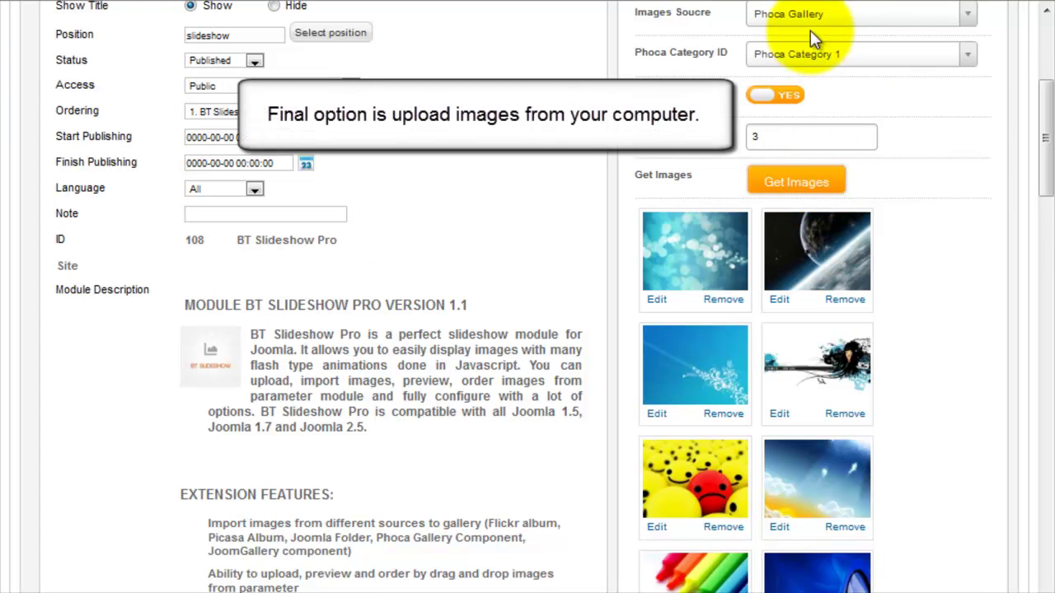
pyautogui.click(810, 25)
pyautogui.click(792, 174)
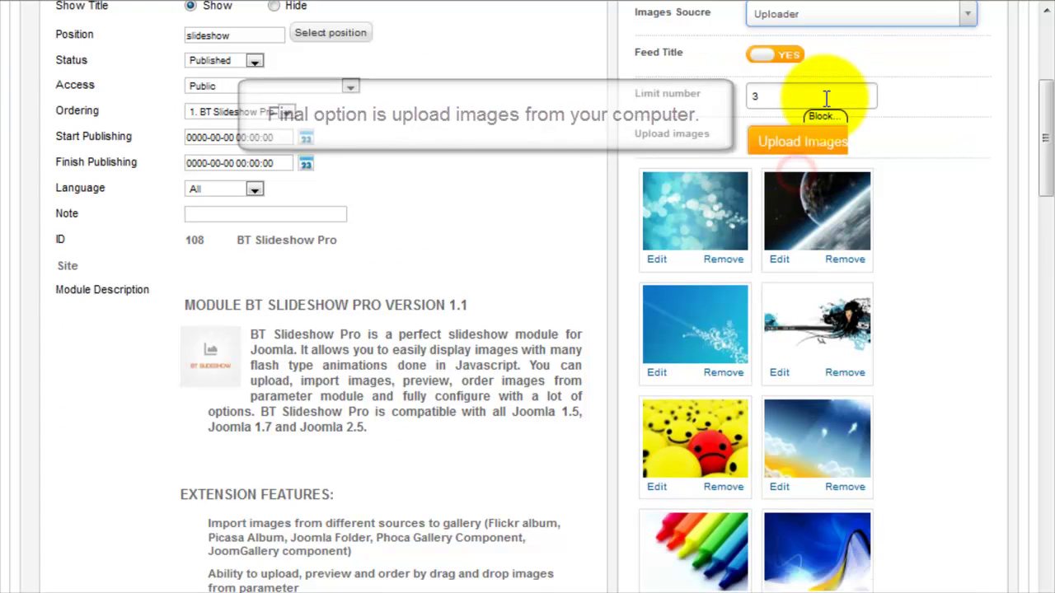
# Upload abstract_0012.jpg and abstract_0015.jpg from the computer into the image gallery.
pyautogui.click(797, 142)
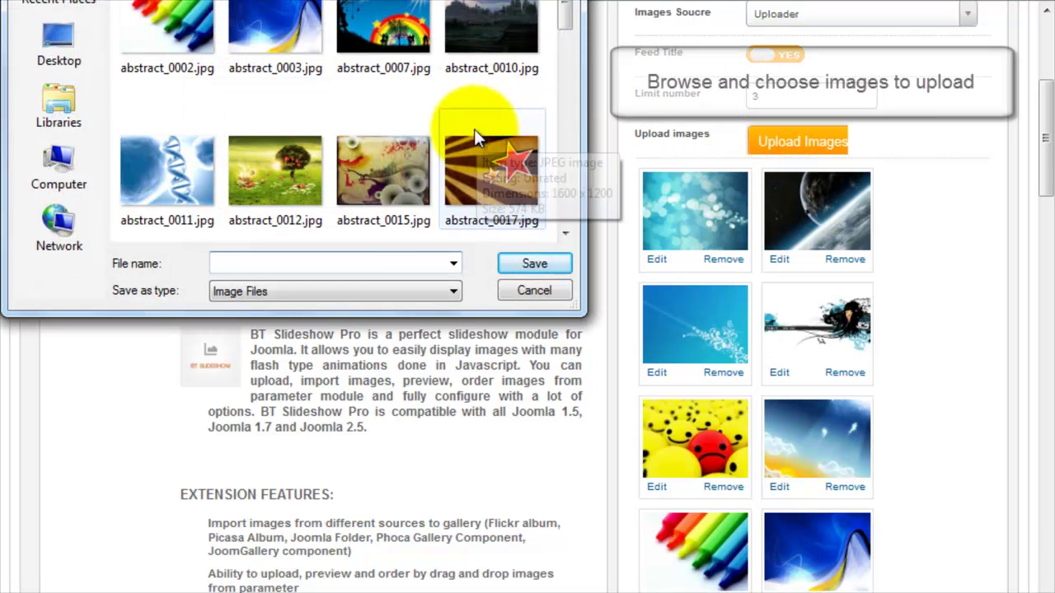
pyautogui.click(280, 171)
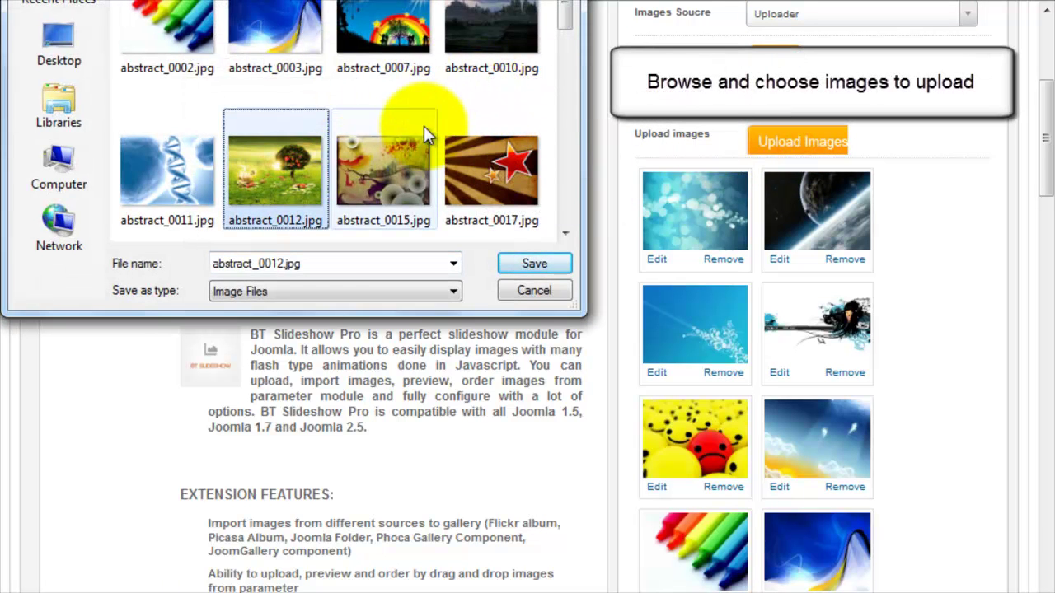
pyautogui.keyDown('ctrl'); pyautogui.click(427, 182); pyautogui.keyUp('ctrl')
pyautogui.click(524, 263)
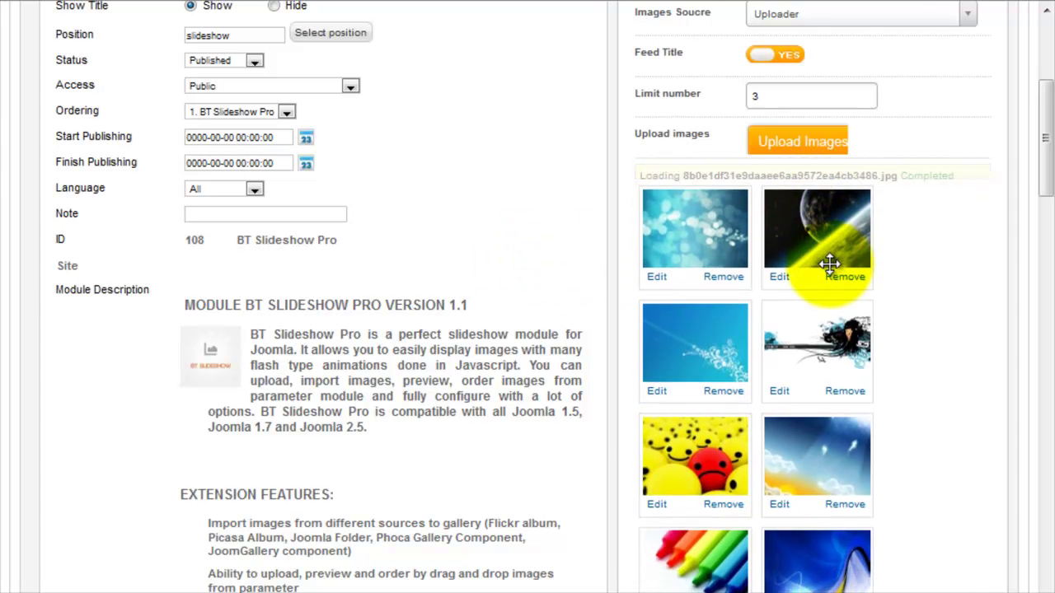
pyautogui.moveTo(1042, 186); pyautogui.dragTo(972, 269)
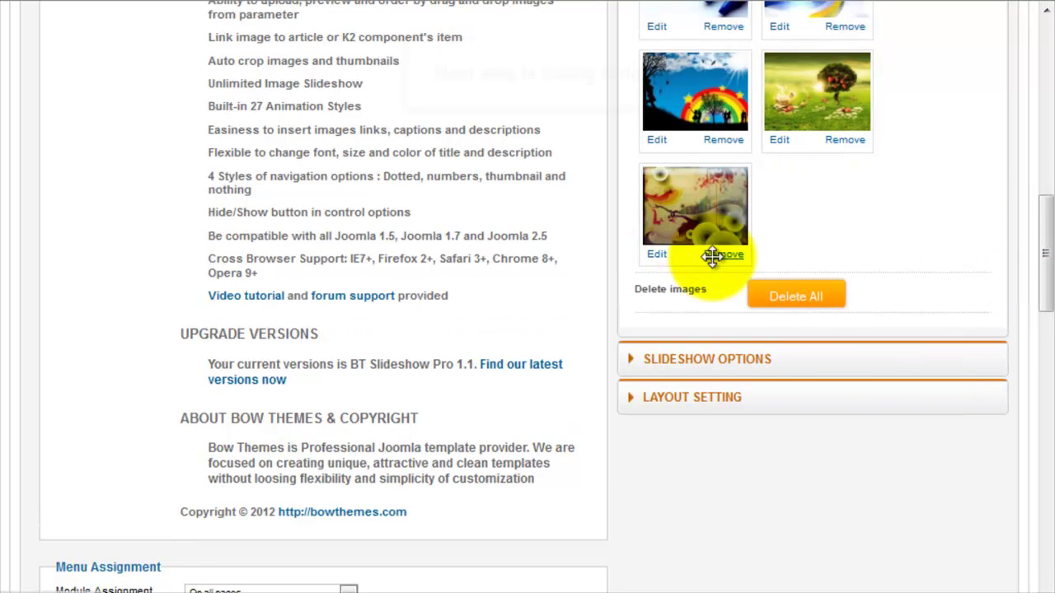
# Open the slideshow options and set the slideshow width to 800.
pyautogui.click(808, 358)
pyautogui.scroll(5, 783, 283)
pyautogui.click(781, 271)
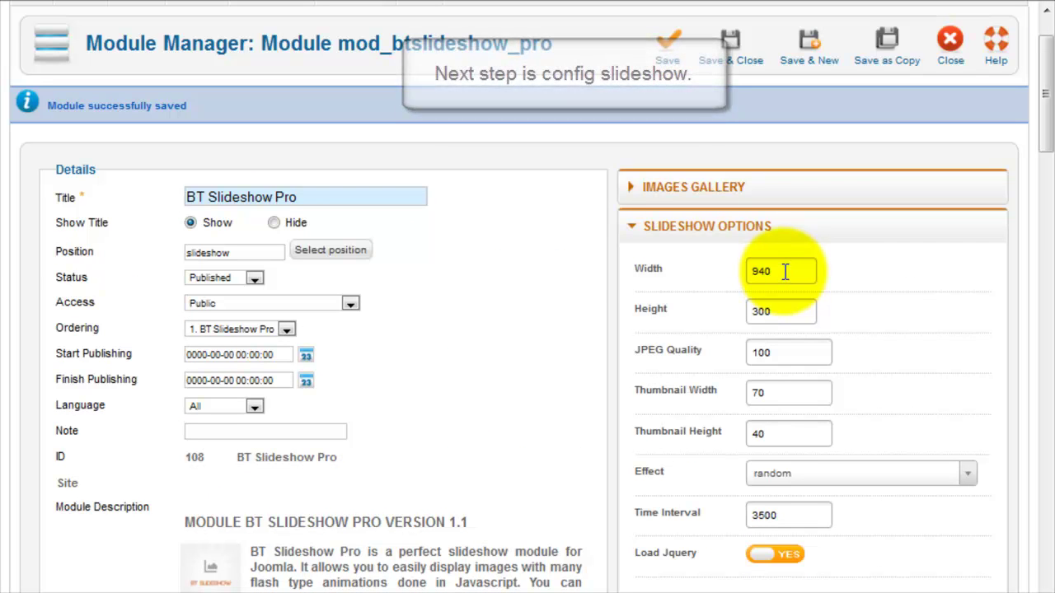
pyautogui.moveTo(777, 273); pyautogui.dragTo(734, 276)
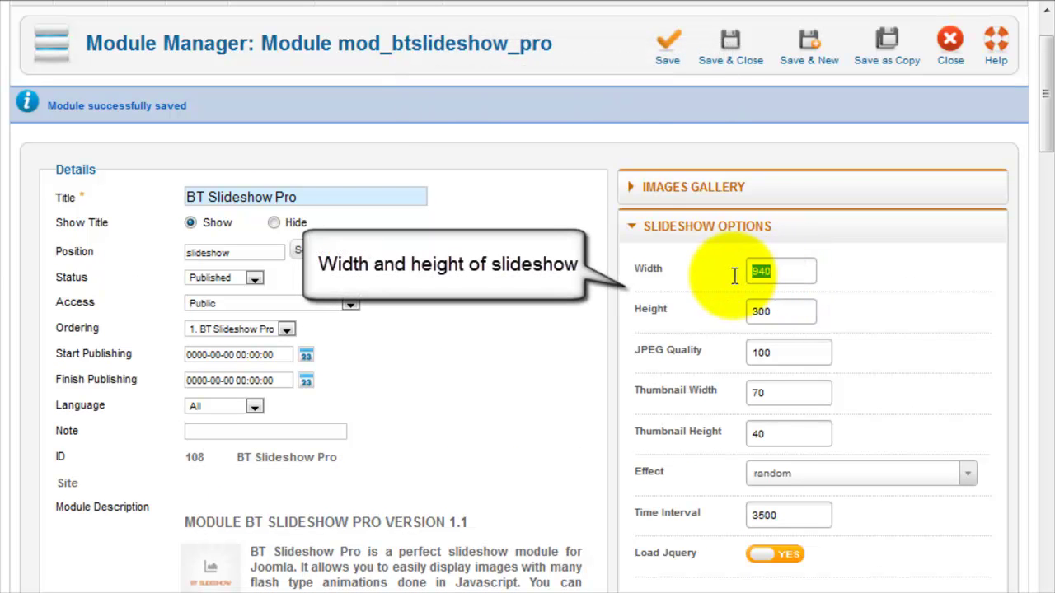
pyautogui.write('8')
pyautogui.click(790, 298)
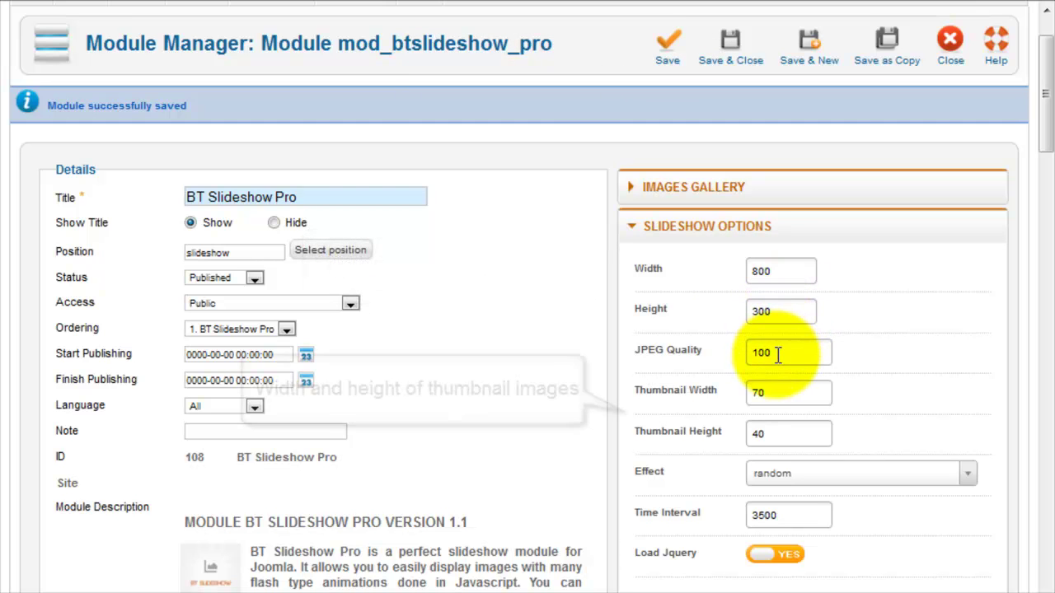
# Set the thumbnail height of the slideshow to 70.
pyautogui.moveTo(768, 395); pyautogui.dragTo(740, 397)
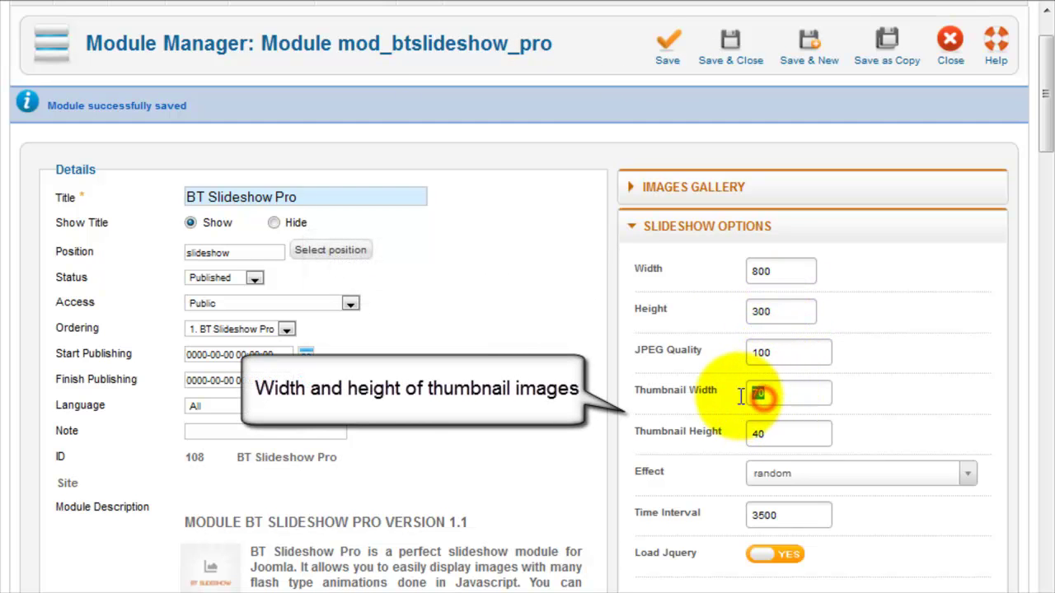
pyautogui.write('1')
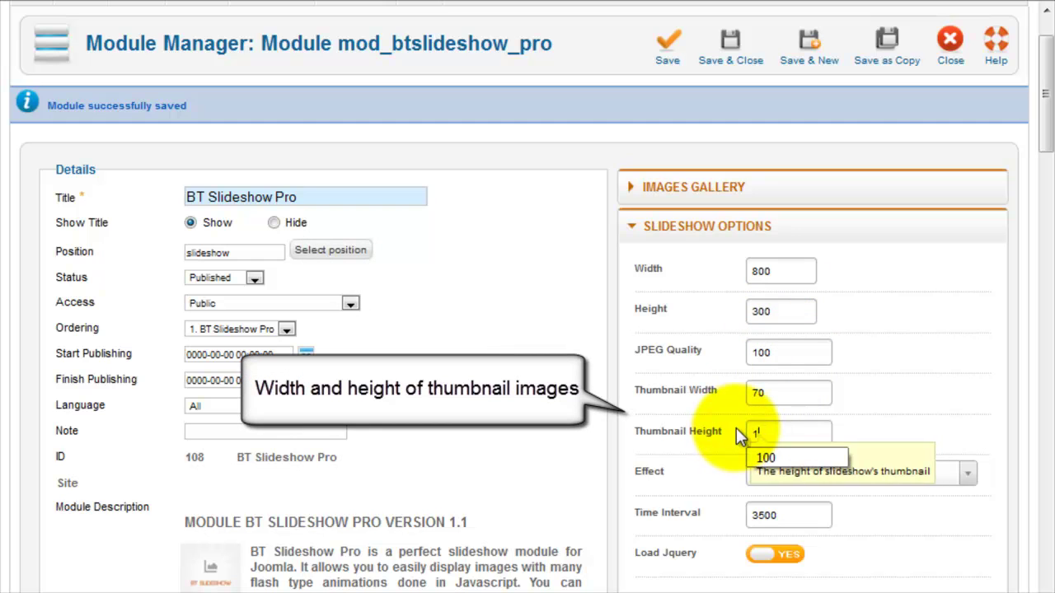
pyautogui.press('BackSpace')
pyautogui.write('70')
pyautogui.click(868, 412)
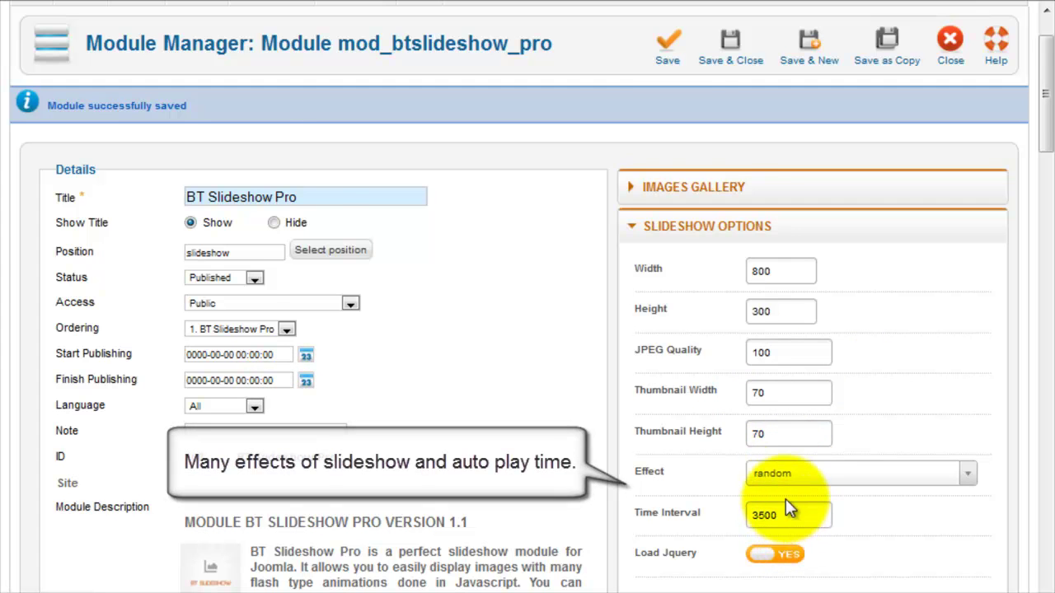
# Open the layout settings, choose the style2 layout and preview its demo image.
pyautogui.scroll(-2, 787, 503)
pyautogui.click(766, 537)
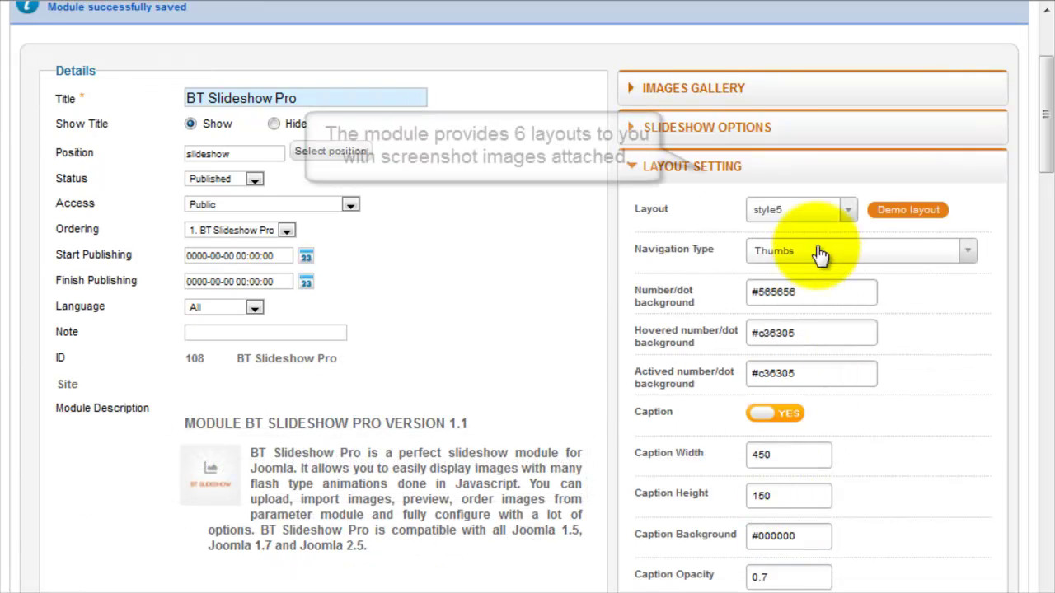
pyautogui.click(801, 210)
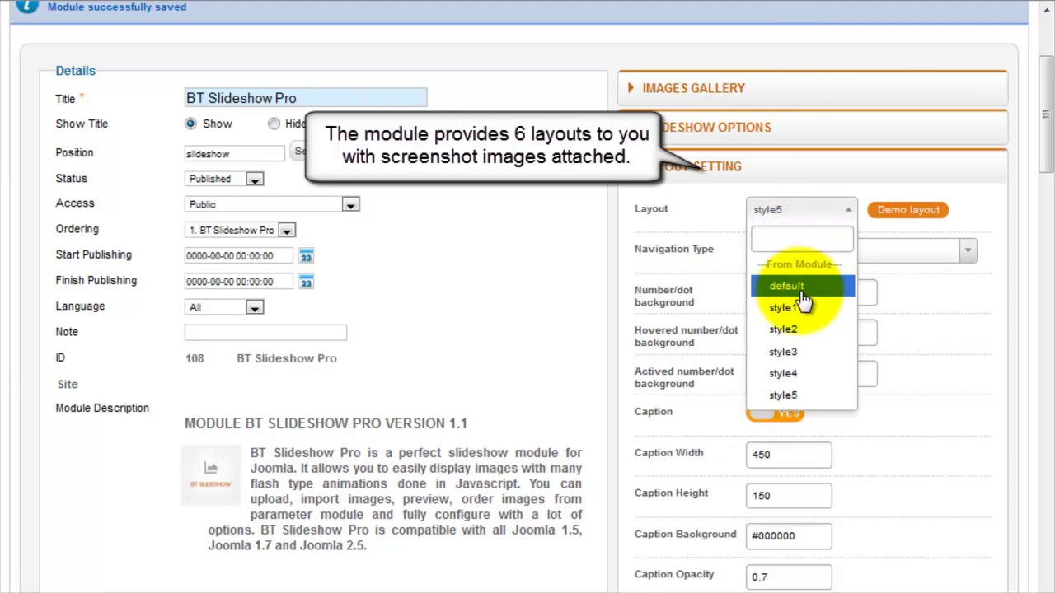
pyautogui.click(799, 338)
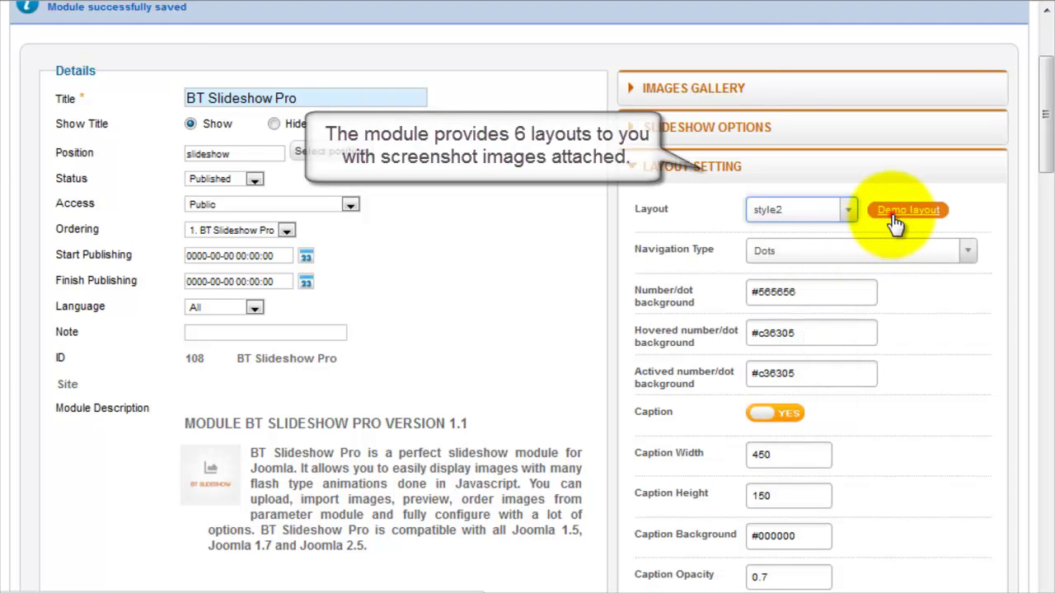
pyautogui.click(891, 212)
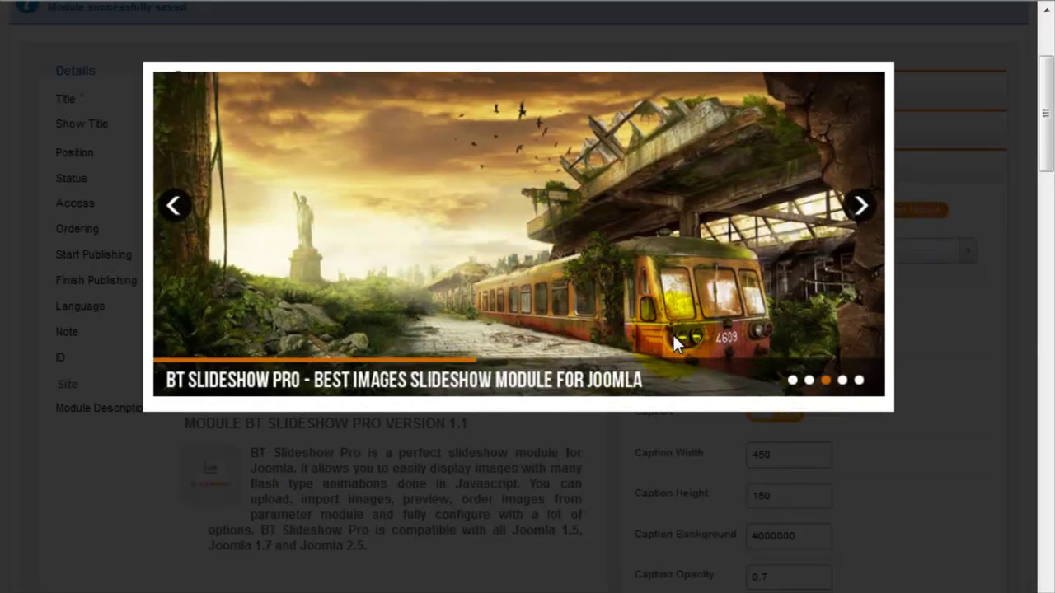
pyautogui.click(930, 284)
# Set the slideshow layout to style5 with Thumbs as the navigation type.
pyautogui.click(818, 212)
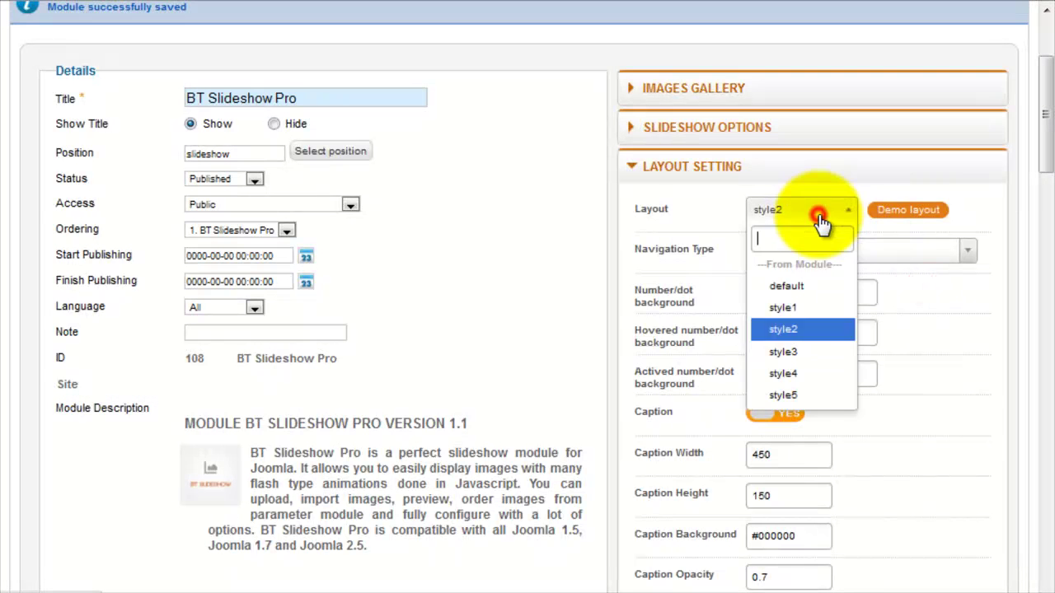
pyautogui.click(805, 396)
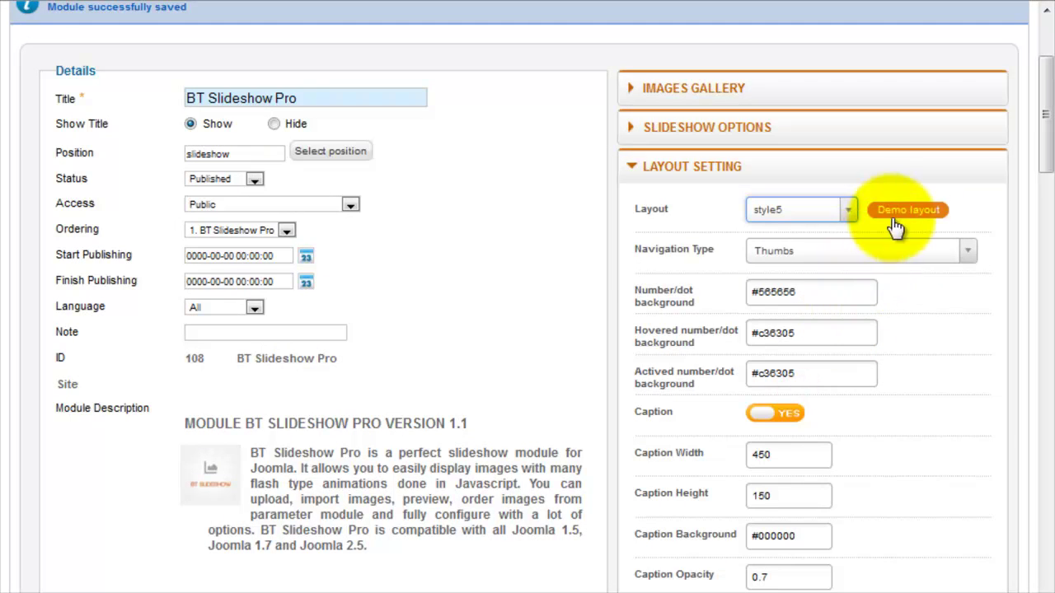
pyautogui.click(869, 257)
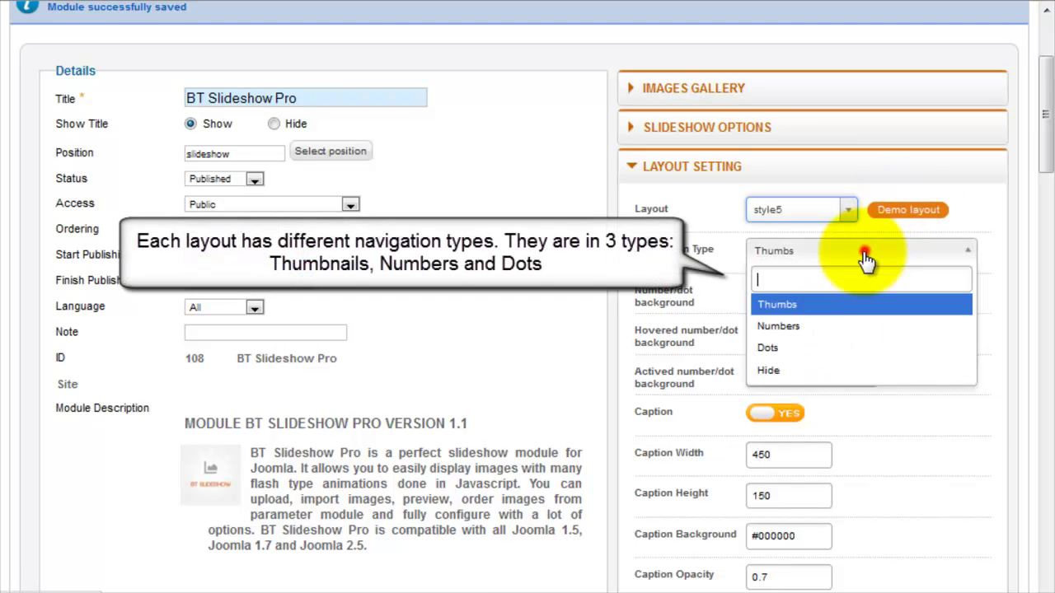
pyautogui.click(798, 306)
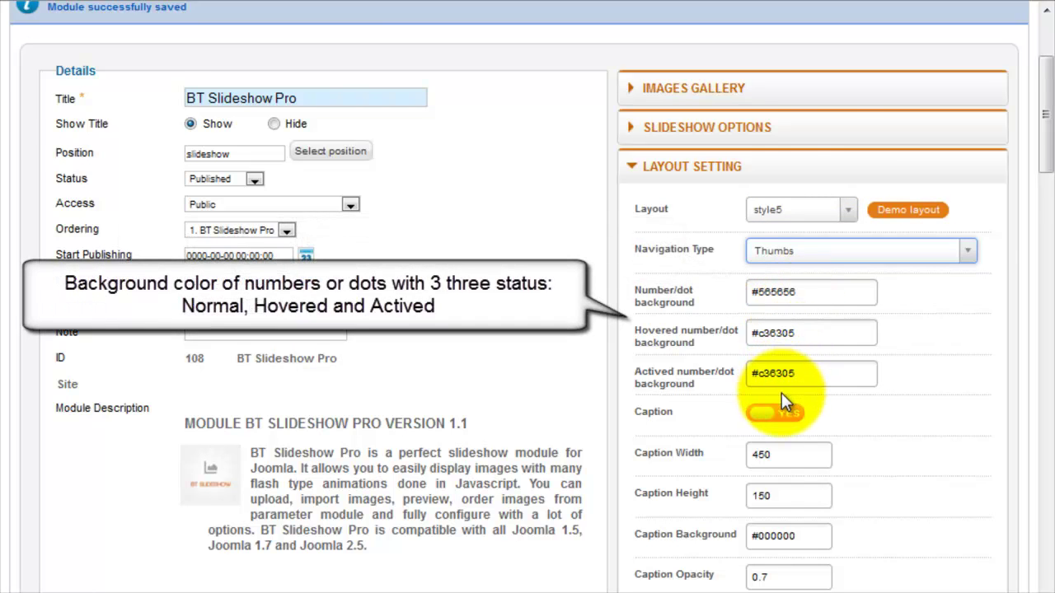
pyautogui.scroll(-3, 782, 393)
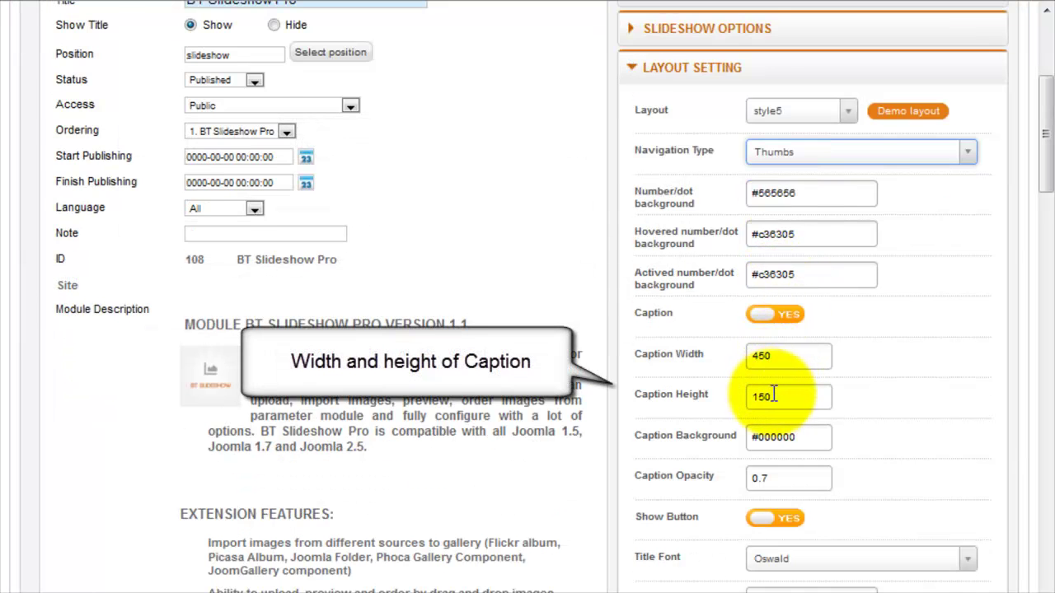
# Review the remaining caption, font and progress bar settings of the layout, and save the module.
pyautogui.scroll(-3, 771, 400)
pyautogui.scroll(-9, 773, 411)
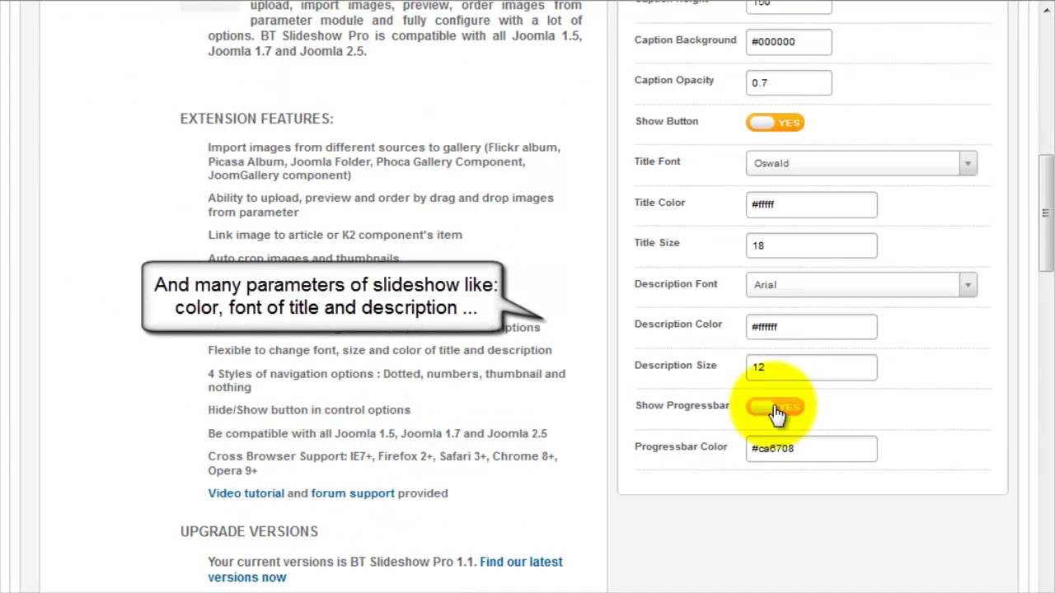
pyautogui.scroll(20, 774, 404)
pyautogui.click(670, 132)
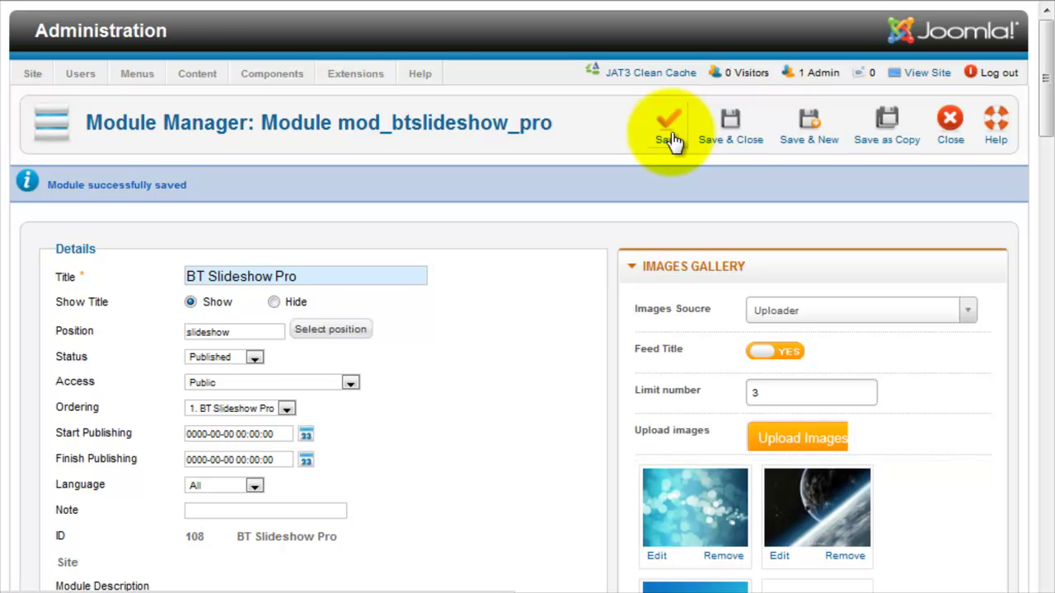
# Fill in the details of the first gallery image from the Administrator Components article.
pyautogui.scroll(-3, 725, 197)
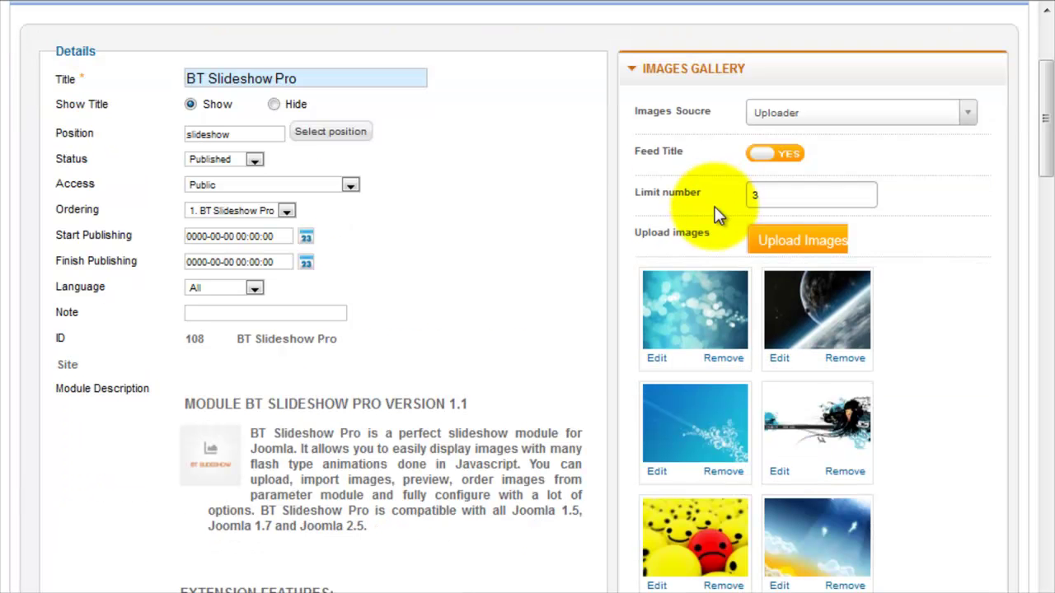
pyautogui.click(657, 358)
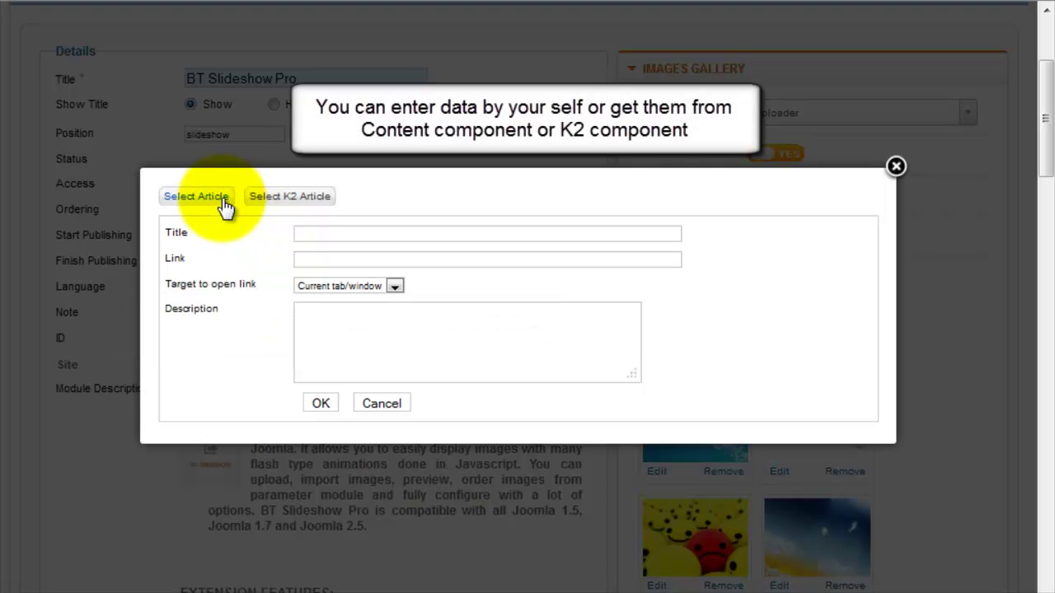
pyautogui.click(224, 204)
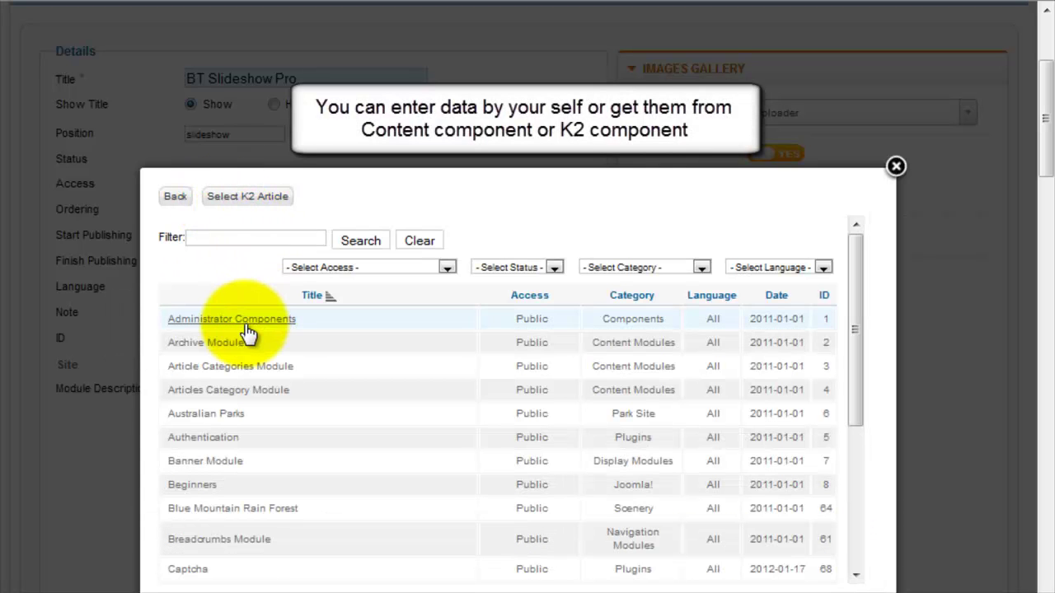
pyautogui.click(248, 331)
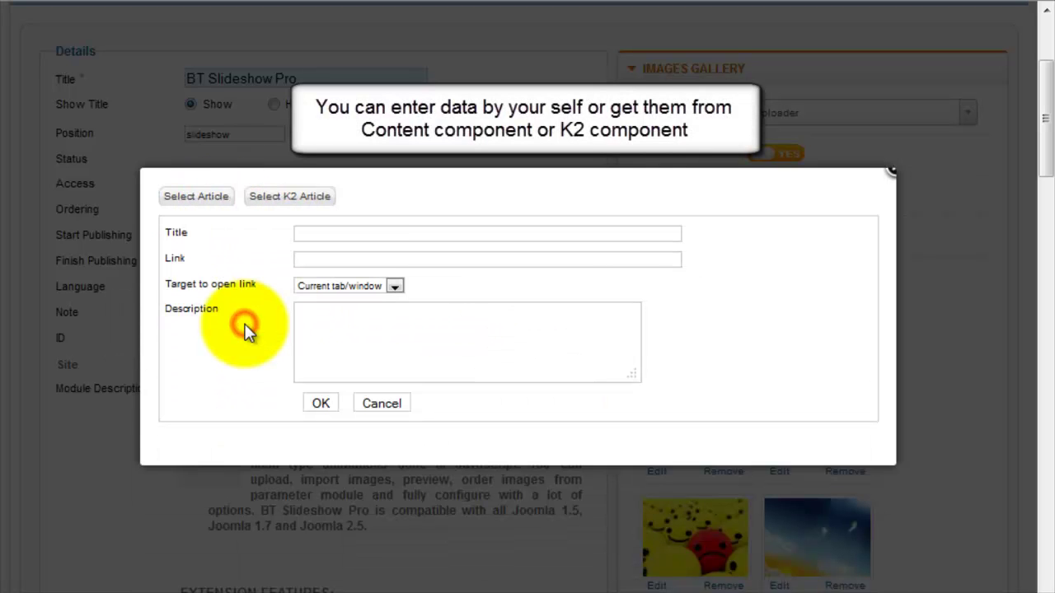
pyautogui.click(320, 410)
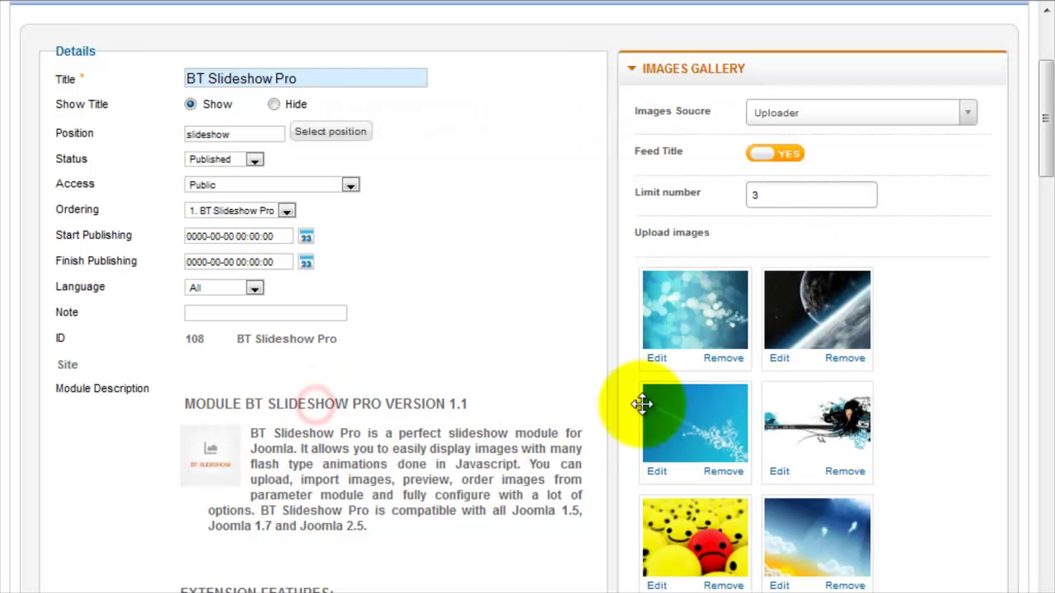
# Fill in the details of the second gallery image, the planet picture, from the Archive Module article.
pyautogui.click(780, 359)
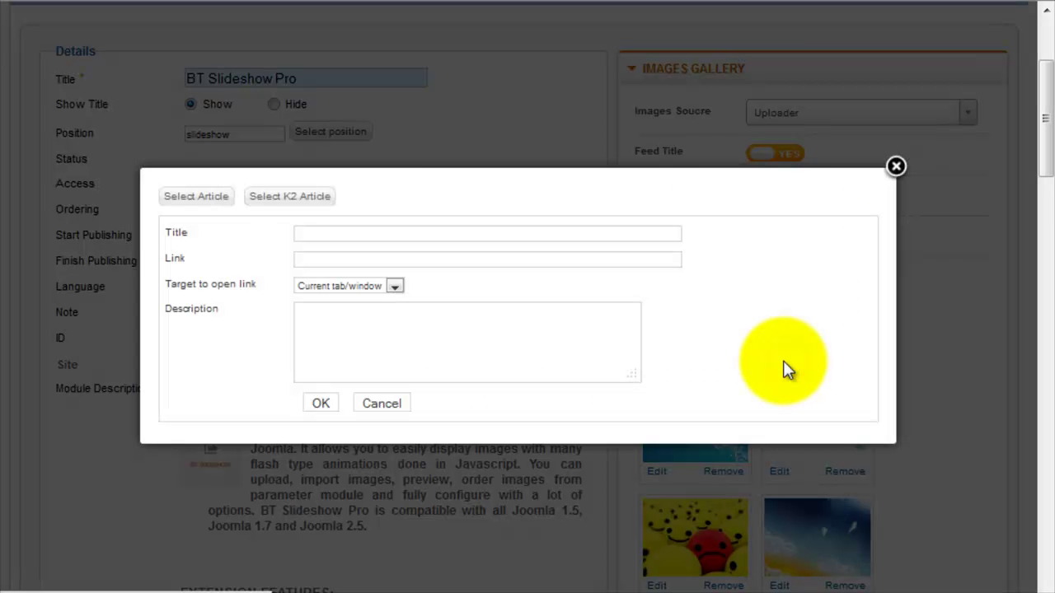
pyautogui.click(218, 200)
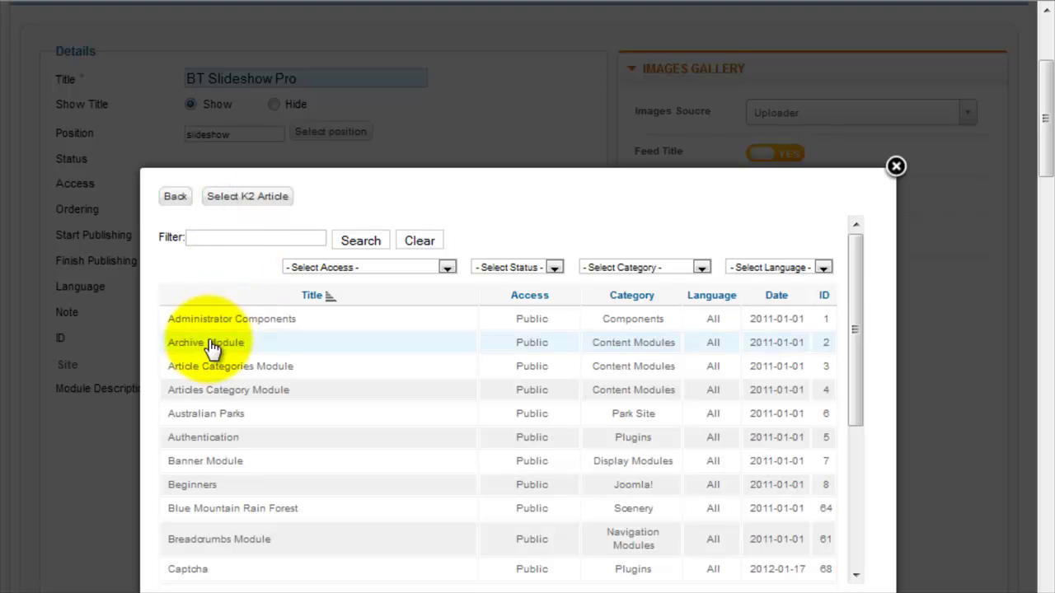
pyautogui.click(207, 342)
pyautogui.click(383, 288)
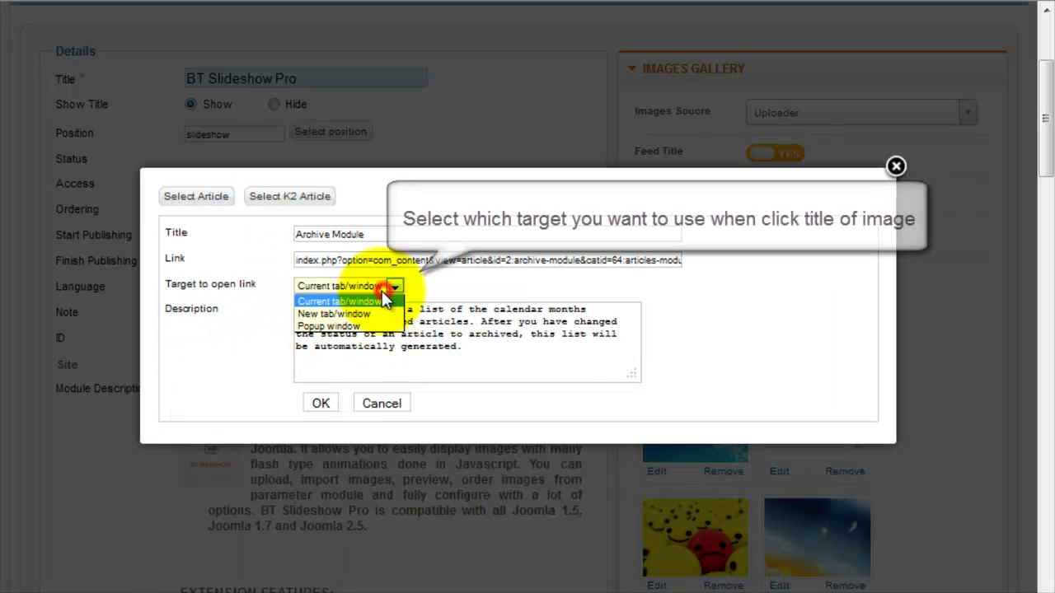
pyautogui.click(321, 403)
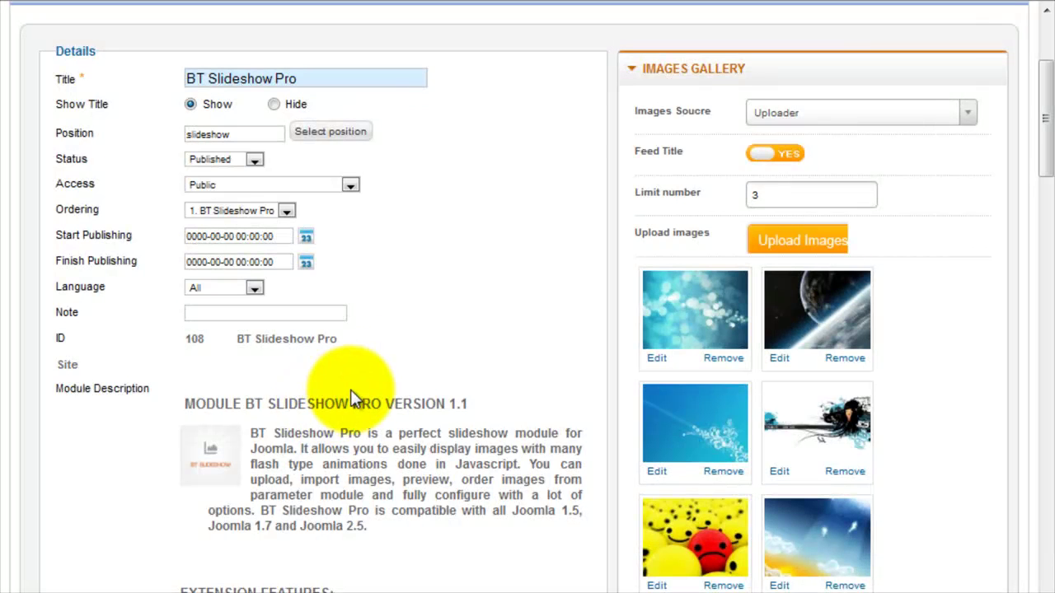
# Fill in the third gallery image's details from the K2 Article item and set its link target to Popup window.
pyautogui.click(656, 471)
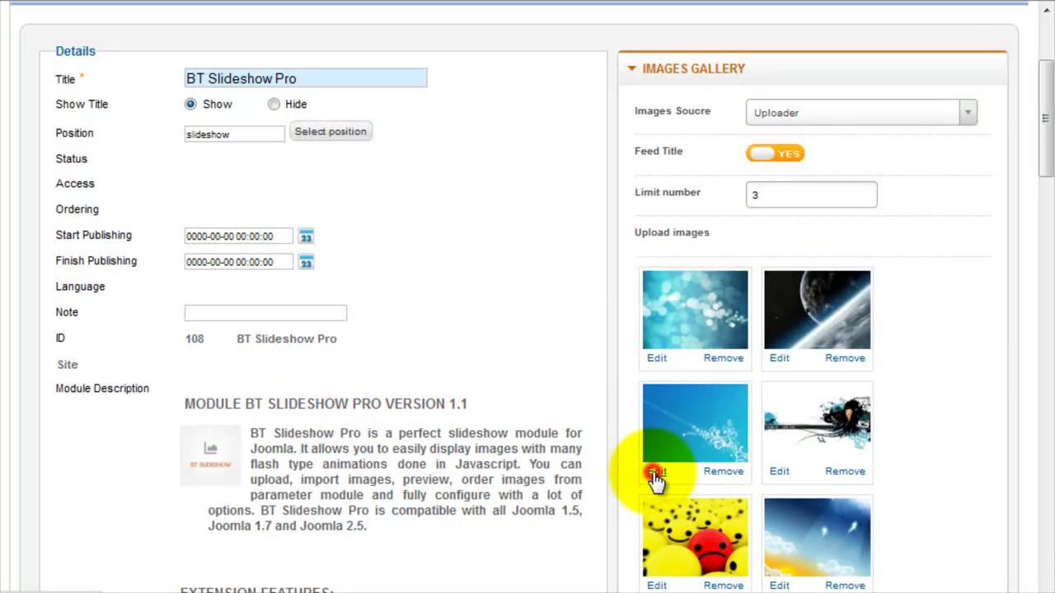
pyautogui.click(291, 200)
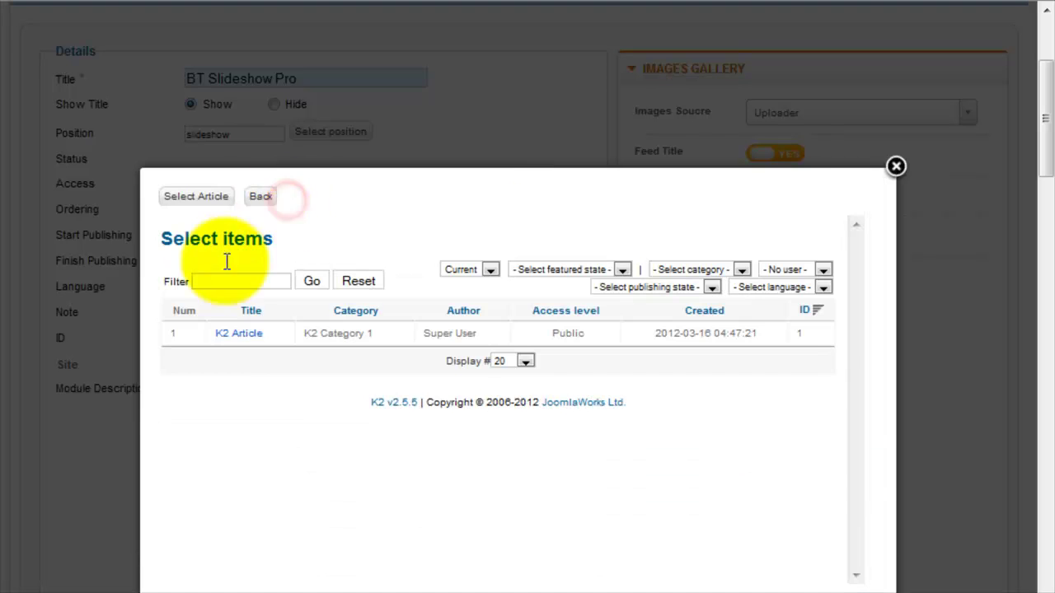
pyautogui.click(239, 335)
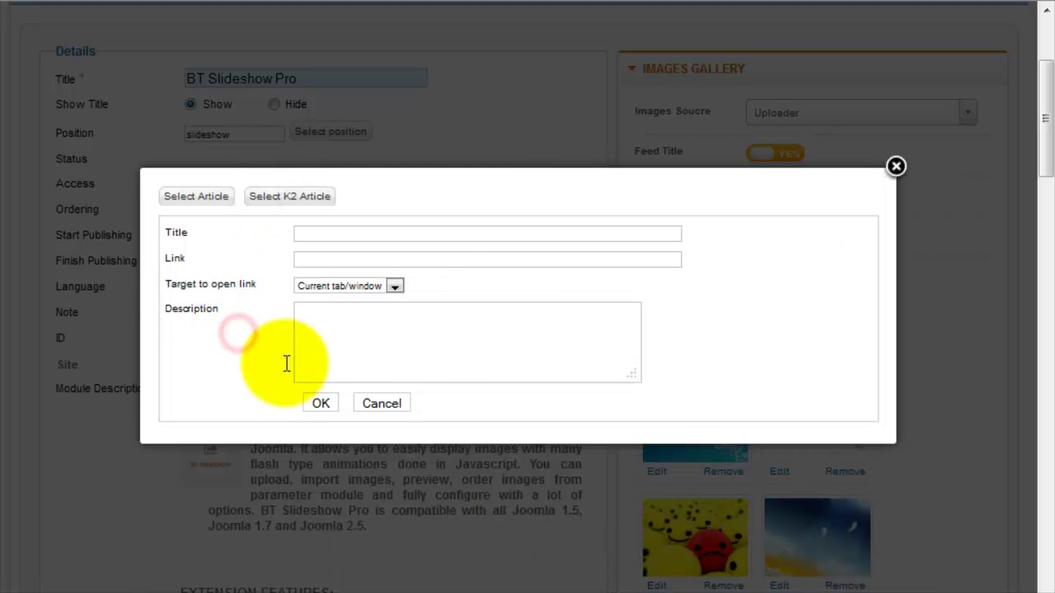
pyautogui.click(394, 286)
pyautogui.click(361, 326)
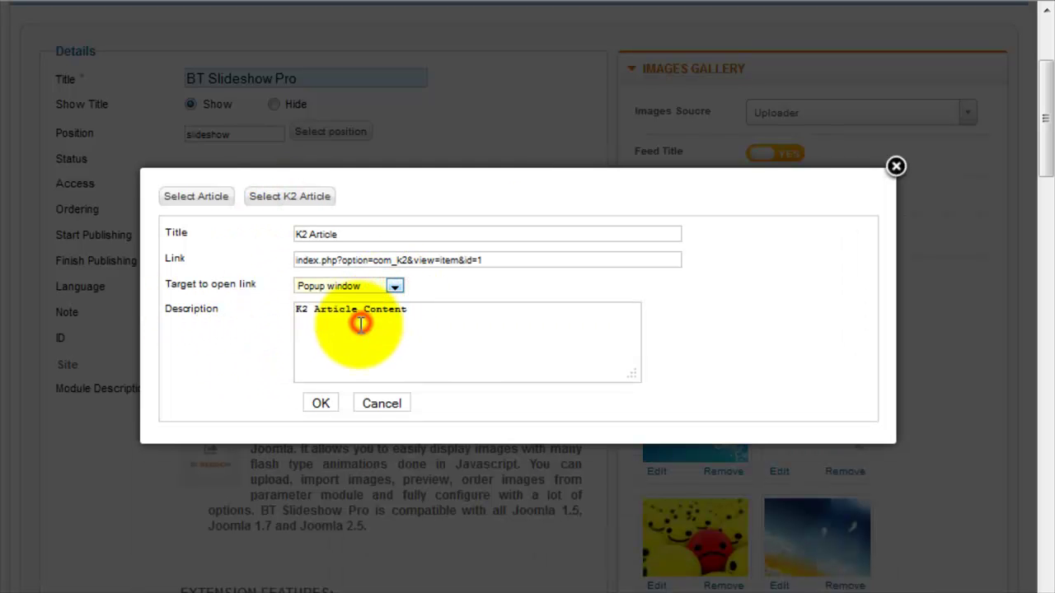
pyautogui.click(326, 404)
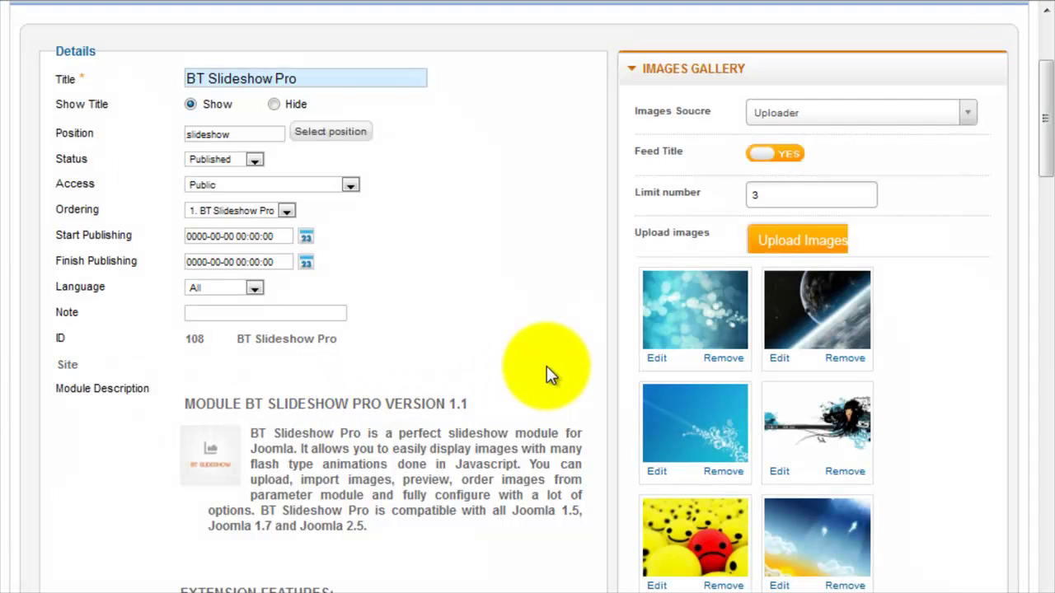
# Reorder the gallery with the planet image third and the blue sky image fourth, and remove the white artwork image in fifth place.
pyautogui.moveTo(824, 336); pyautogui.dragTo(702, 441)
pyautogui.scroll(-2, 791, 416)
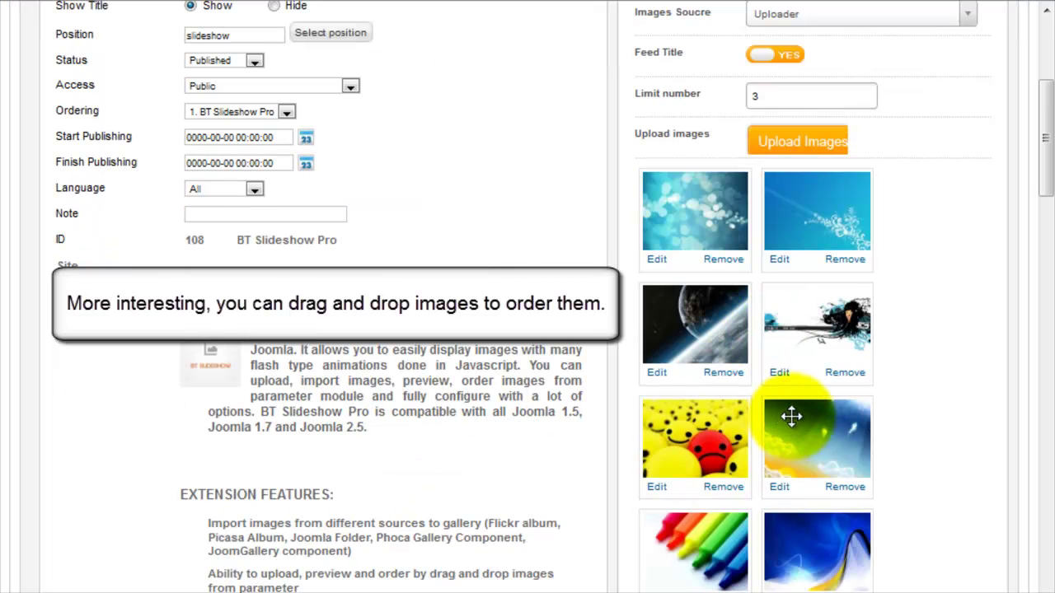
pyautogui.moveTo(785, 441); pyautogui.dragTo(816, 322)
pyautogui.scroll(-2, 818, 344)
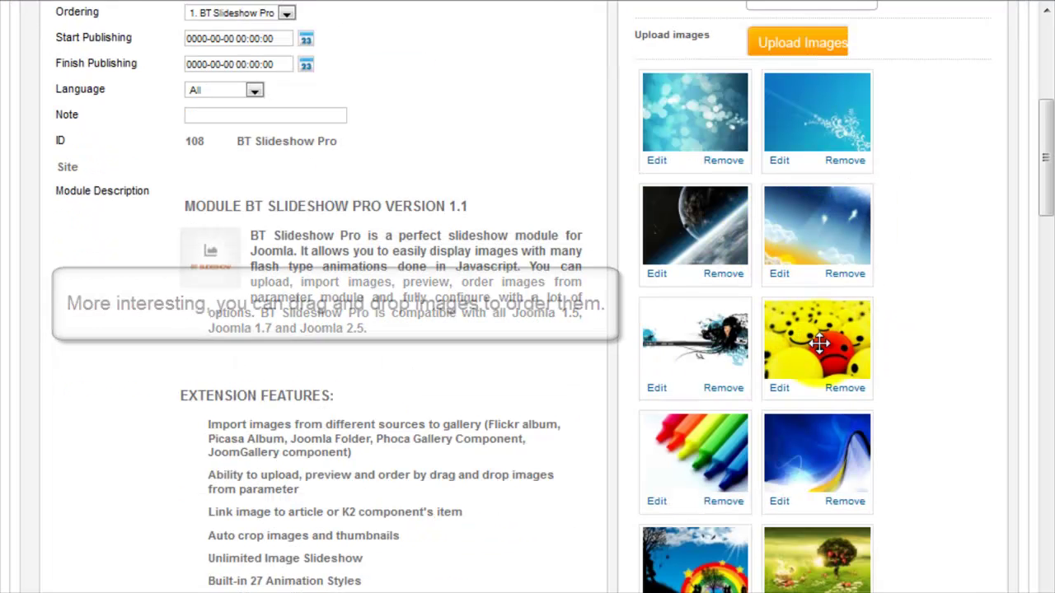
pyautogui.click(724, 387)
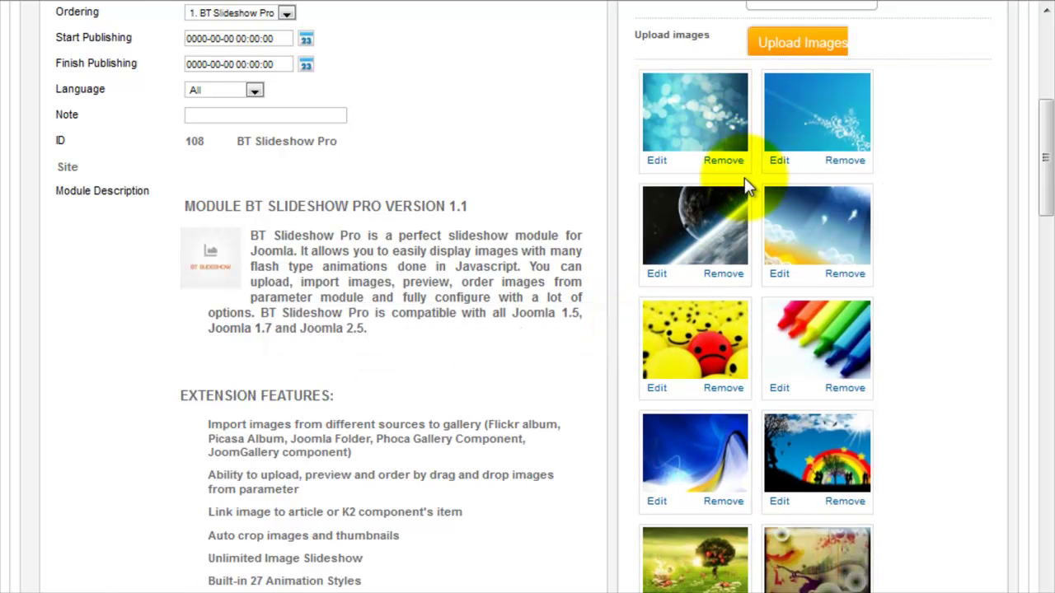
# Filter the module positions by the bt_arise template and choose the slideshow position for the module.
pyautogui.scroll(4, 733, 198)
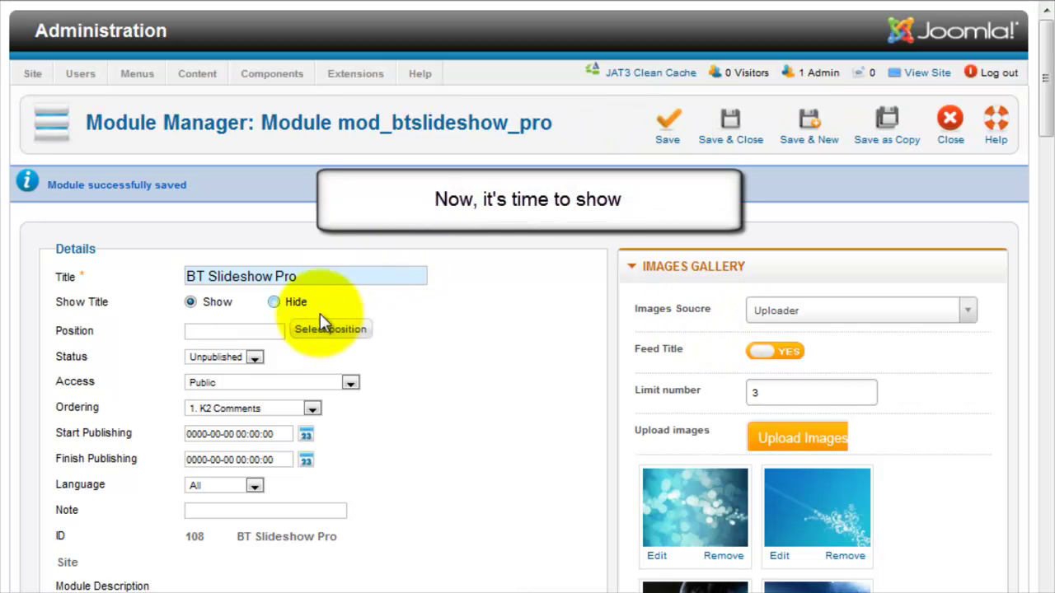
pyautogui.click(313, 329)
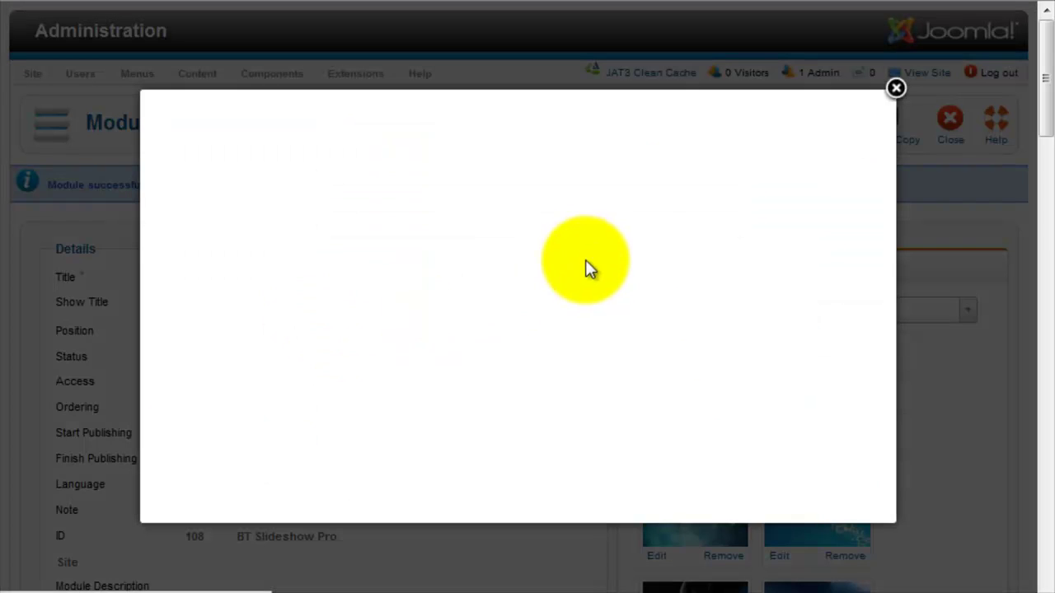
pyautogui.click(804, 128)
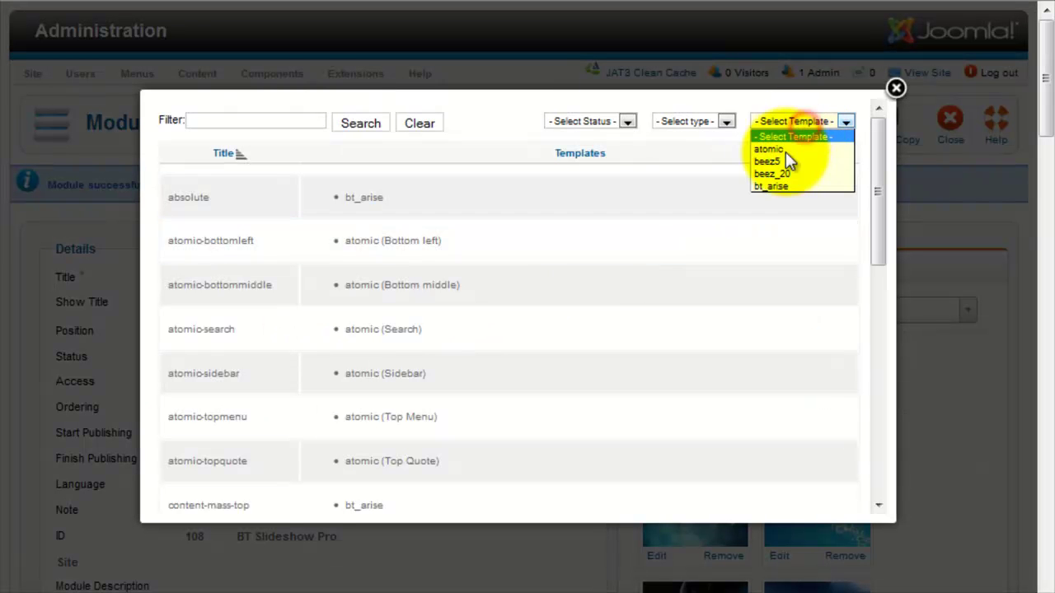
pyautogui.click(771, 186)
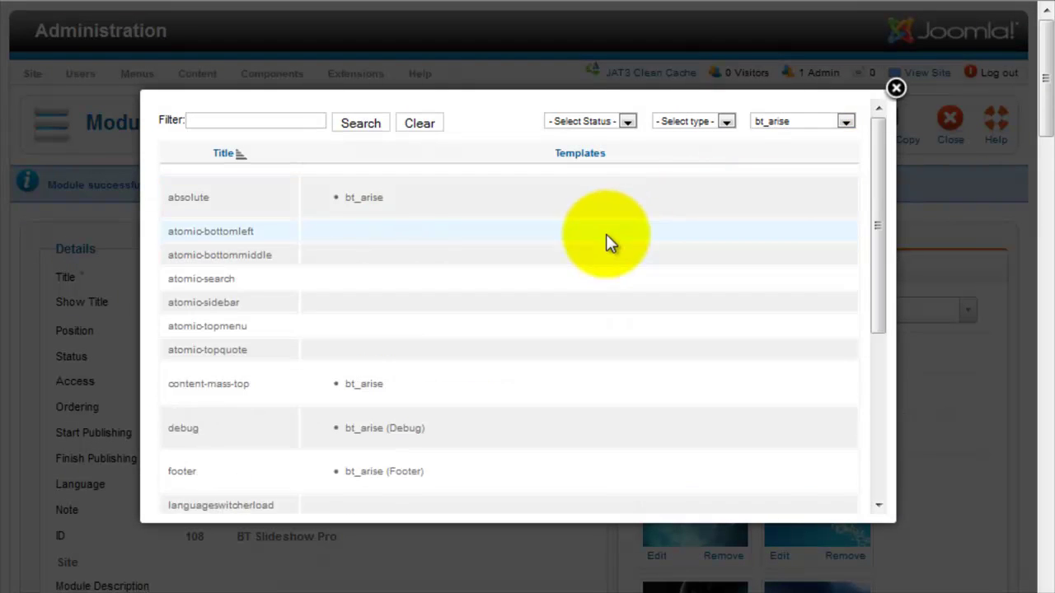
pyautogui.scroll(-4, 579, 255)
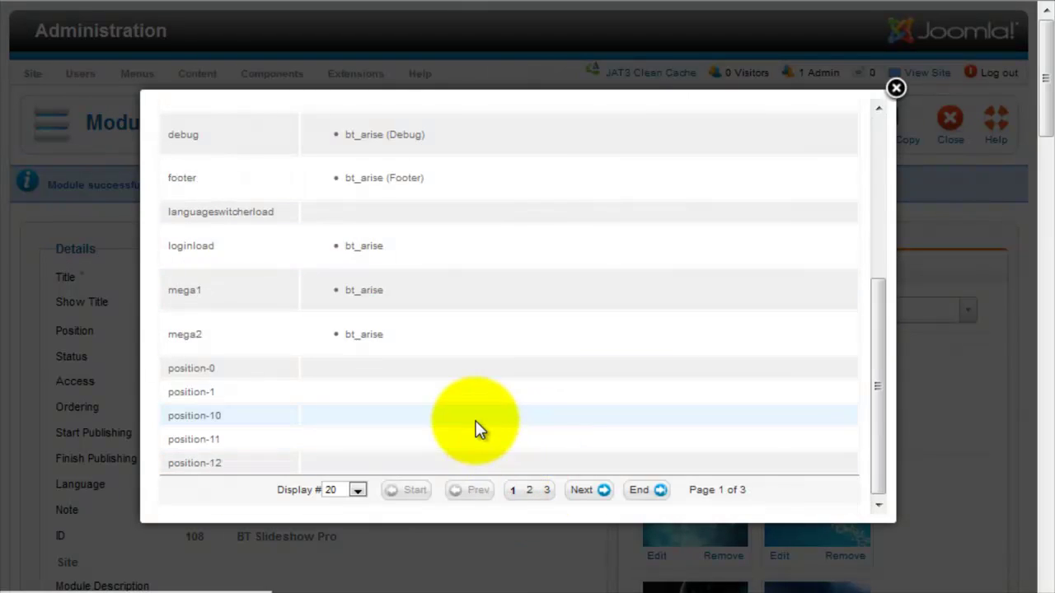
pyautogui.scroll(-3, 389, 383)
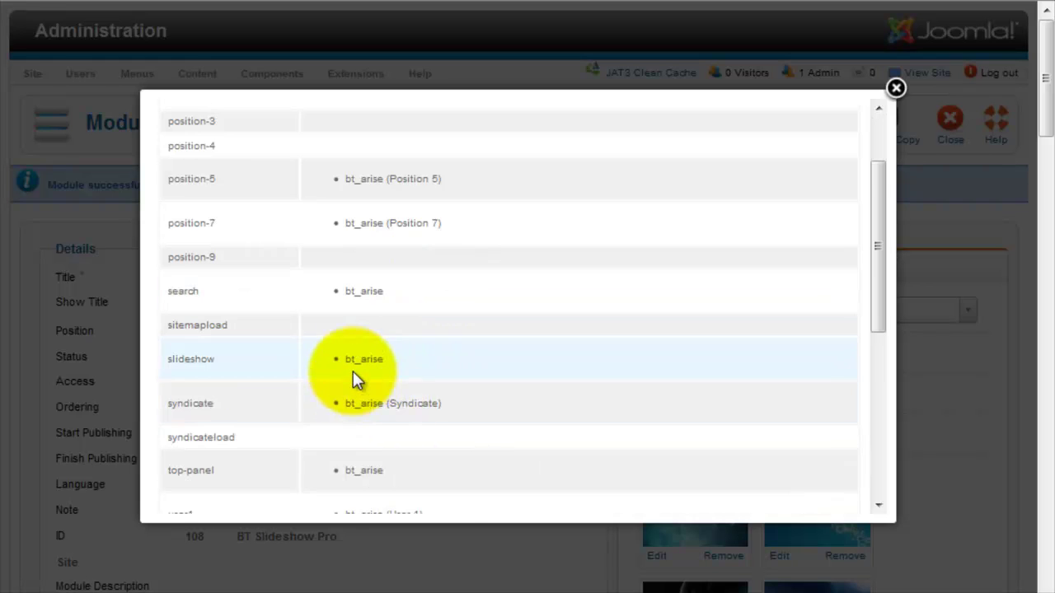
pyautogui.click(357, 363)
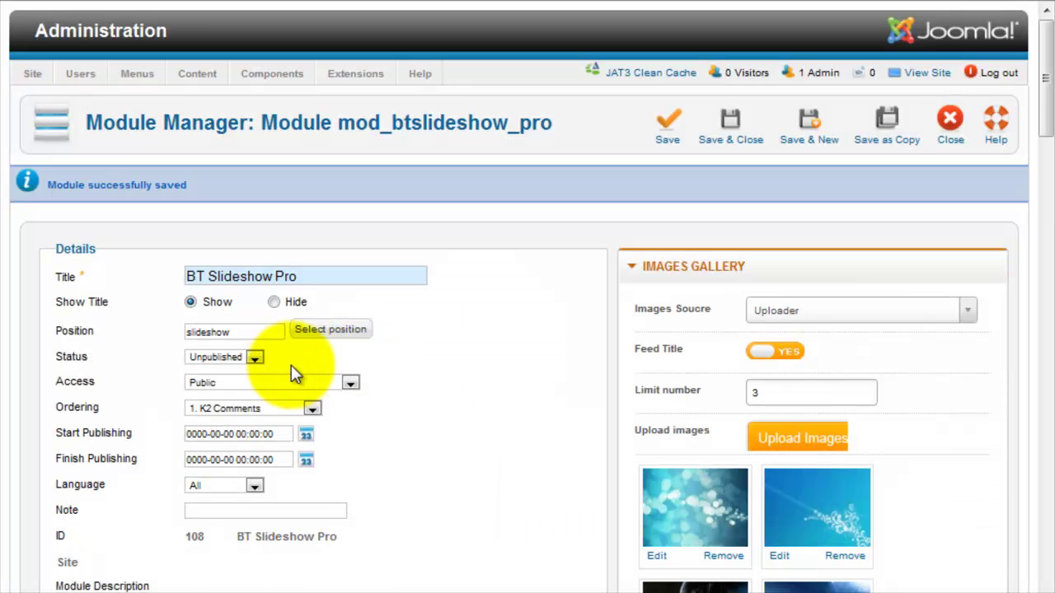
# Set the module's status to Published and assign it to all pages.
pyautogui.click(247, 358)
pyautogui.click(242, 367)
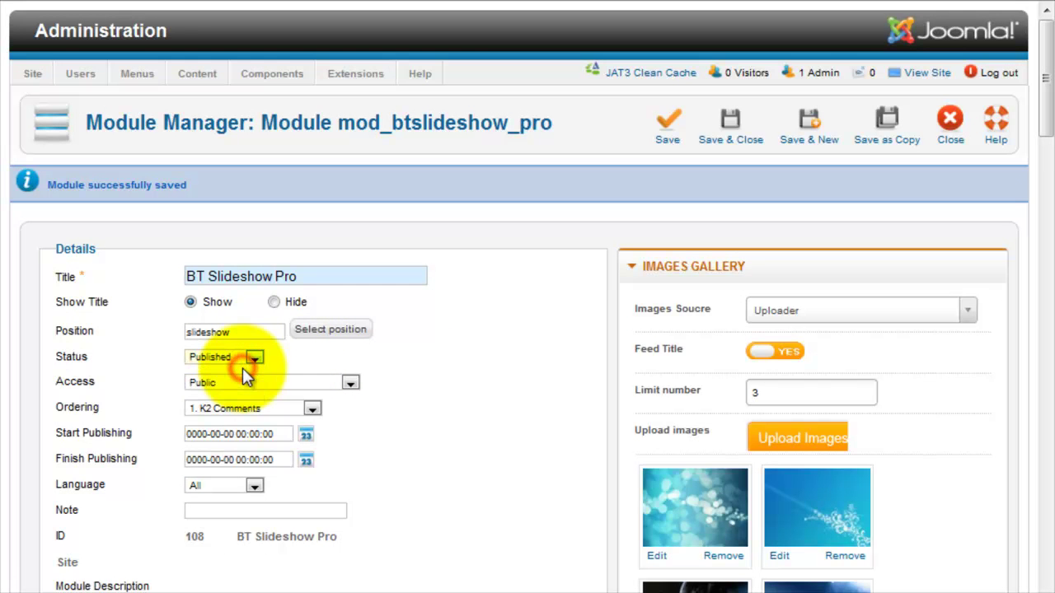
pyautogui.scroll(-3, 242, 367)
pyautogui.scroll(-13, 245, 372)
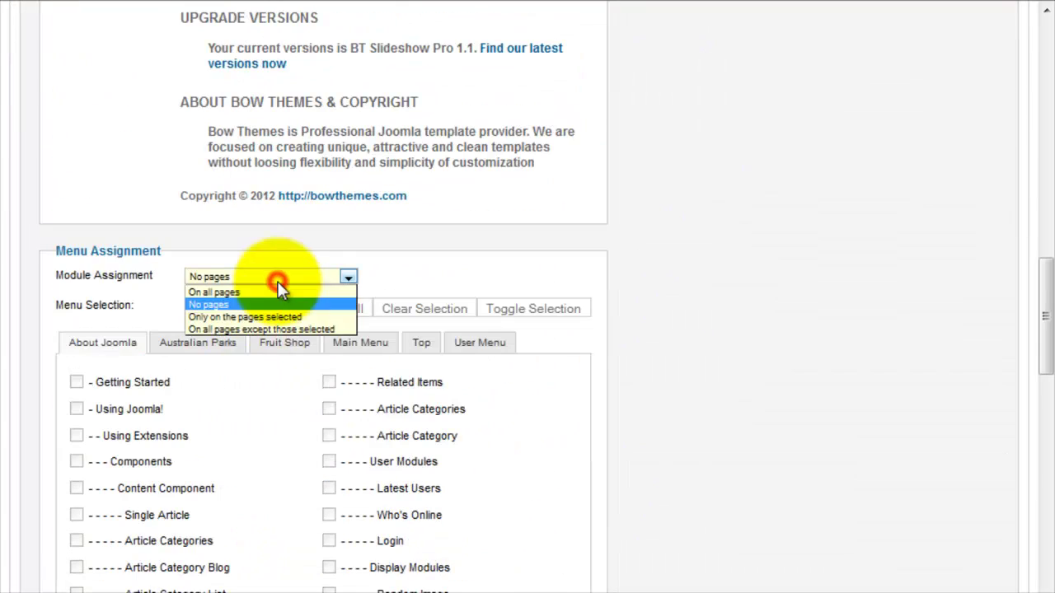
pyautogui.click(270, 293)
pyautogui.scroll(14, 703, 286)
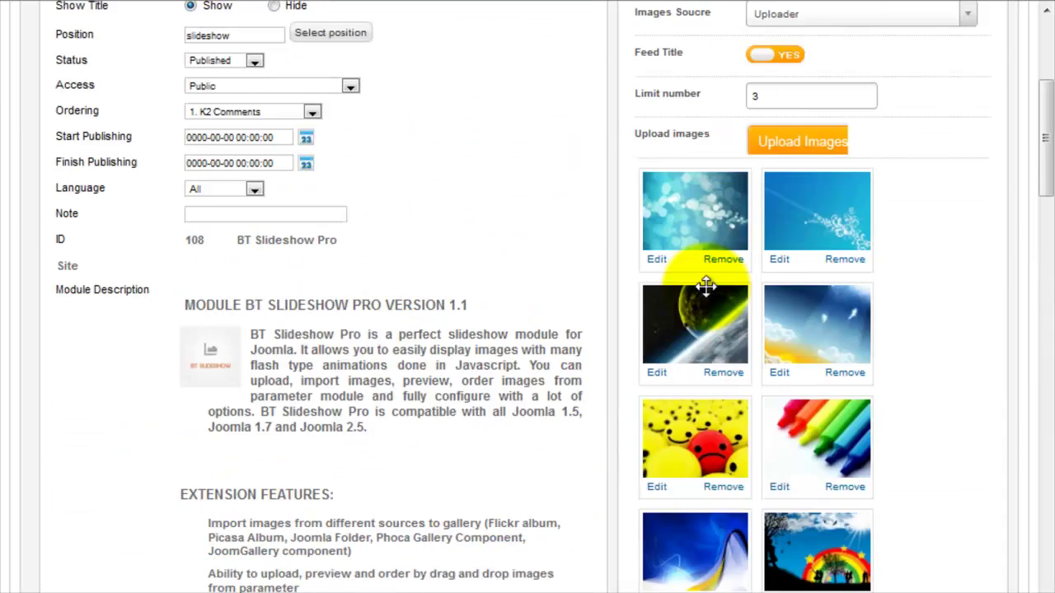
pyautogui.scroll(1, 707, 294)
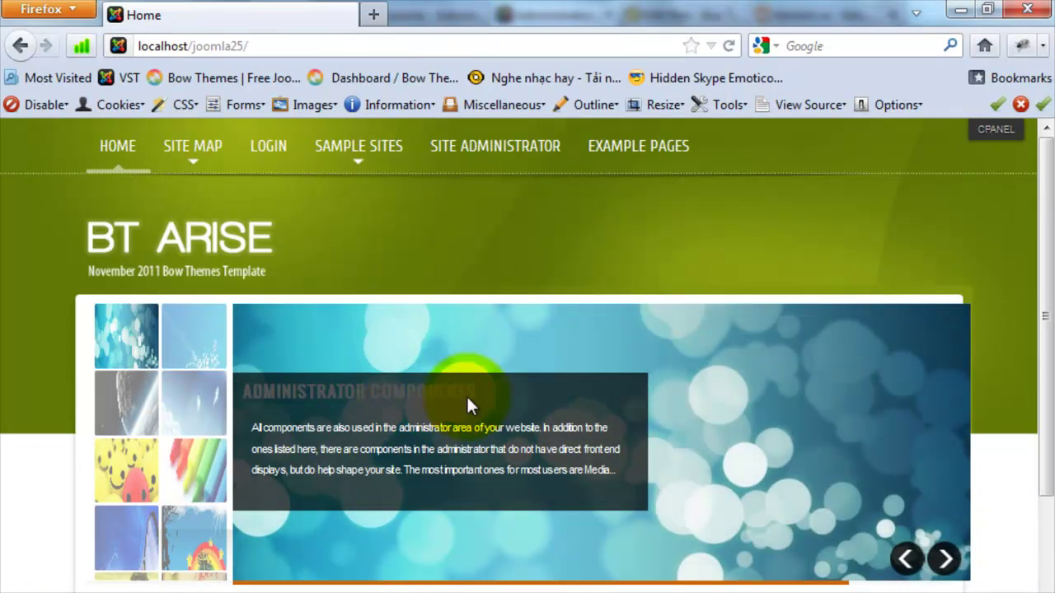
# On the site's home page, step the slideshow forward and back, and open the Administrator Components slide's title link.
pyautogui.click(947, 560)
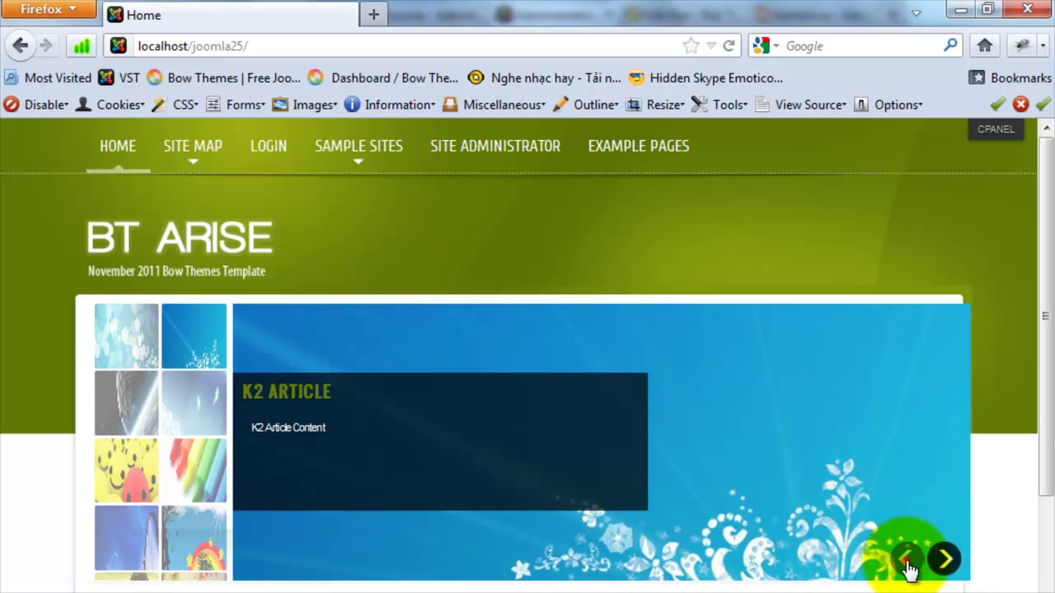
pyautogui.click(908, 567)
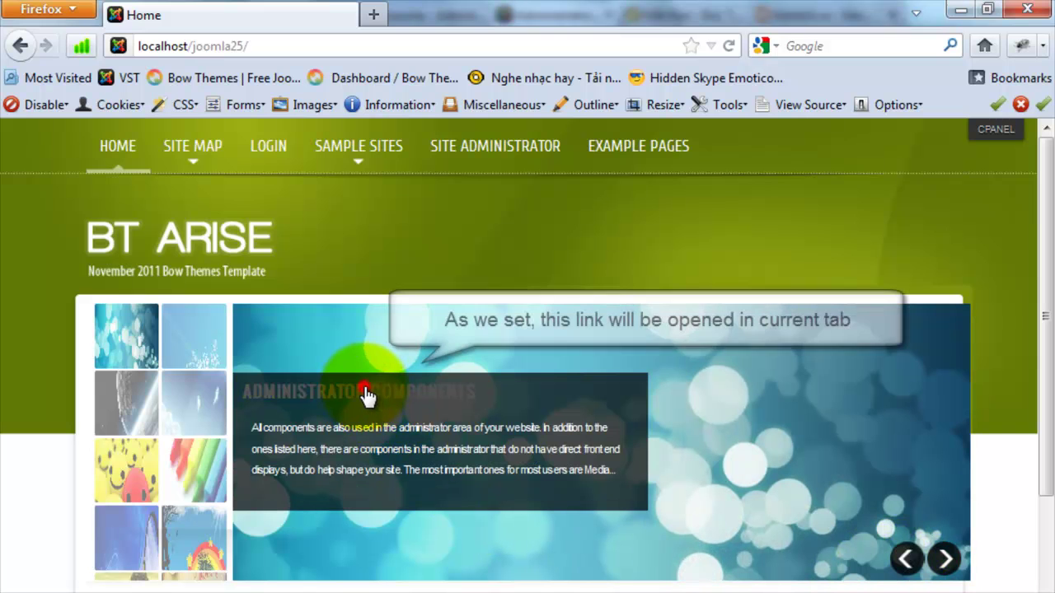
pyautogui.click(367, 394)
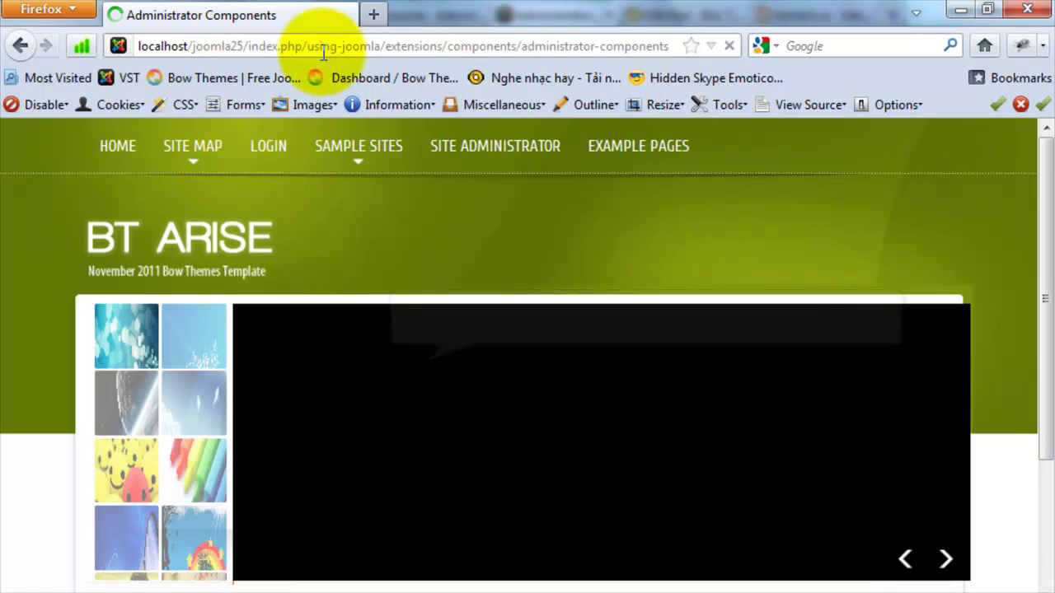
pyautogui.scroll(-2, 200, 565)
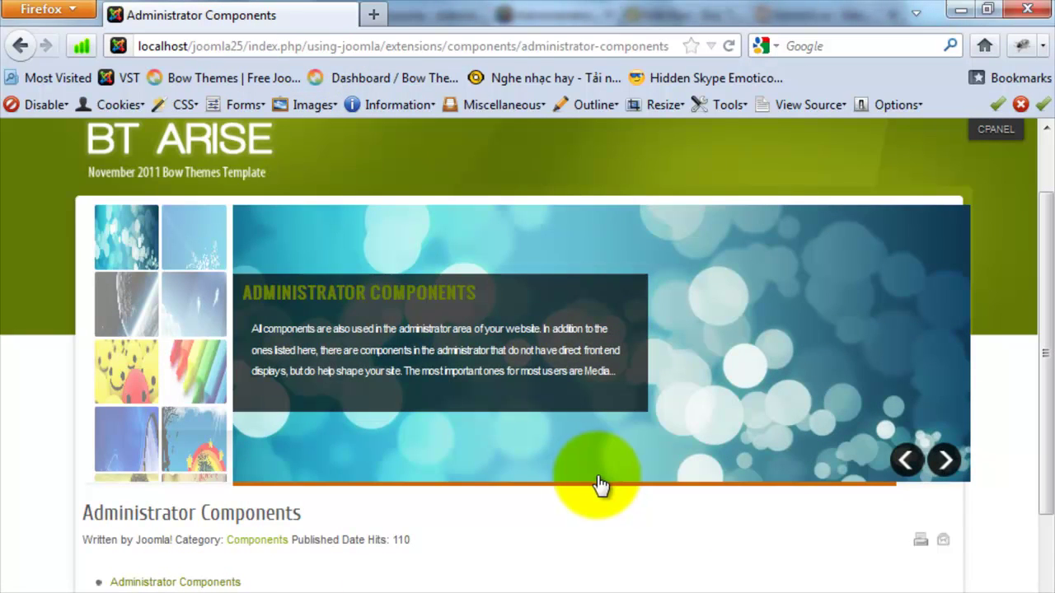
# Use the slideshow thumbnails to show the K2 Article and Archive Module slides, and open each slide's title link.
pyautogui.click(183, 244)
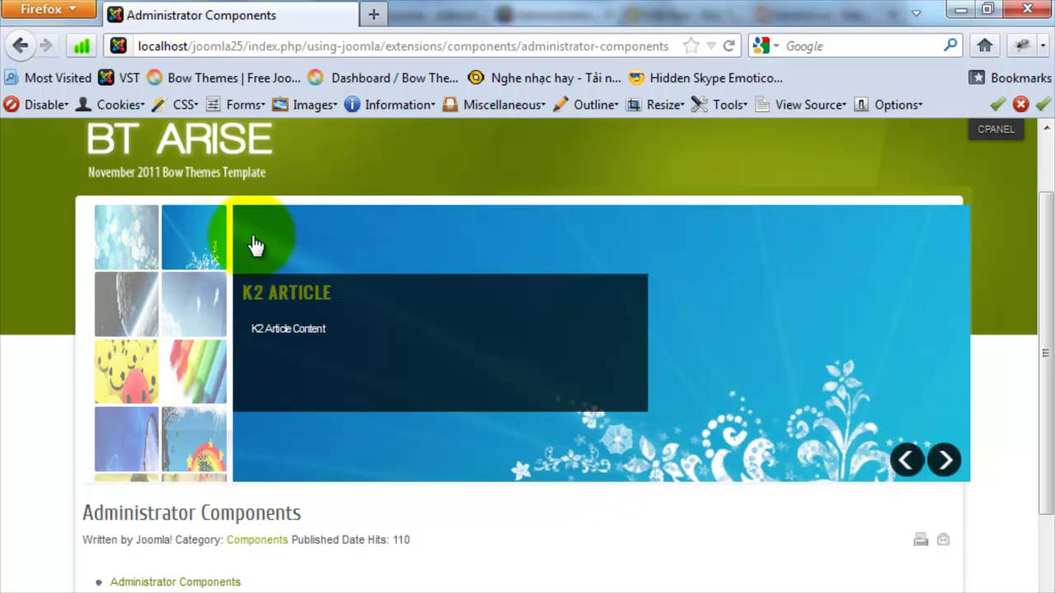
pyautogui.click(301, 305)
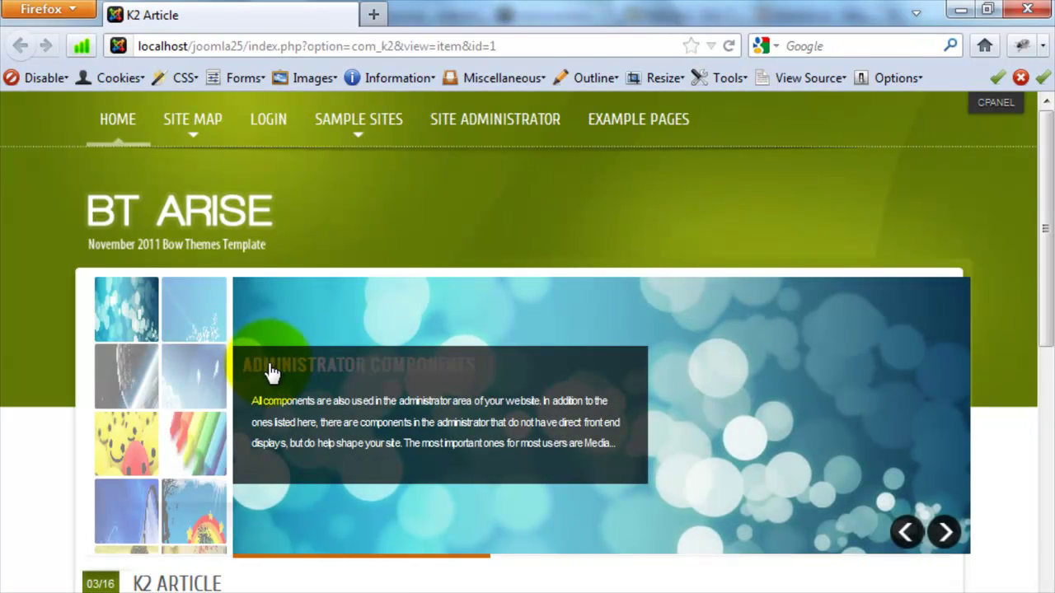
pyautogui.click(155, 371)
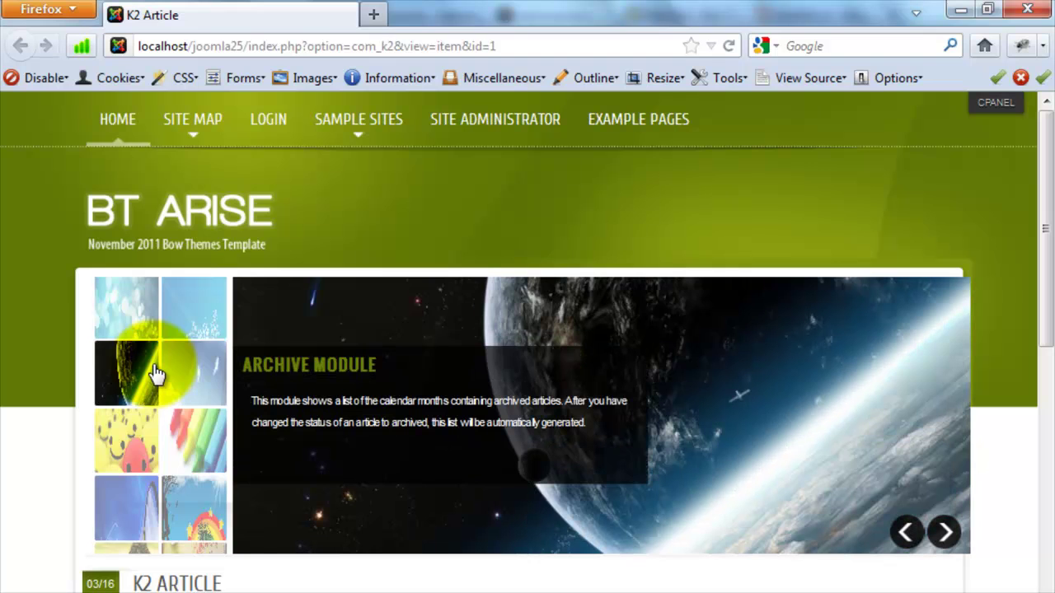
pyautogui.click(342, 381)
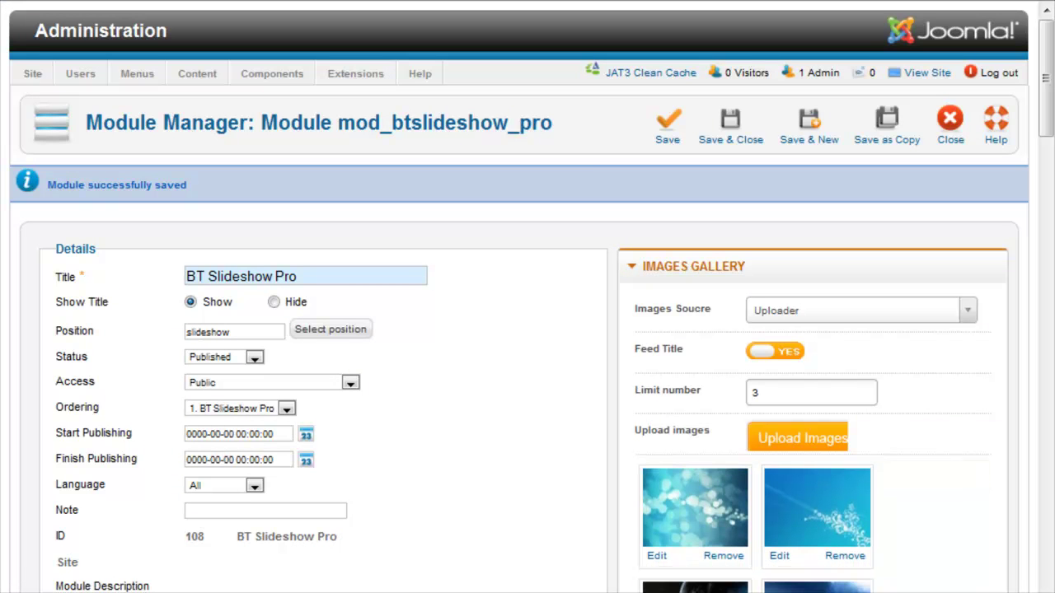
# In the module's slideshow options, set the width to 940 and the thumbnail height to 40.
pyautogui.scroll(-10, 690, 266)
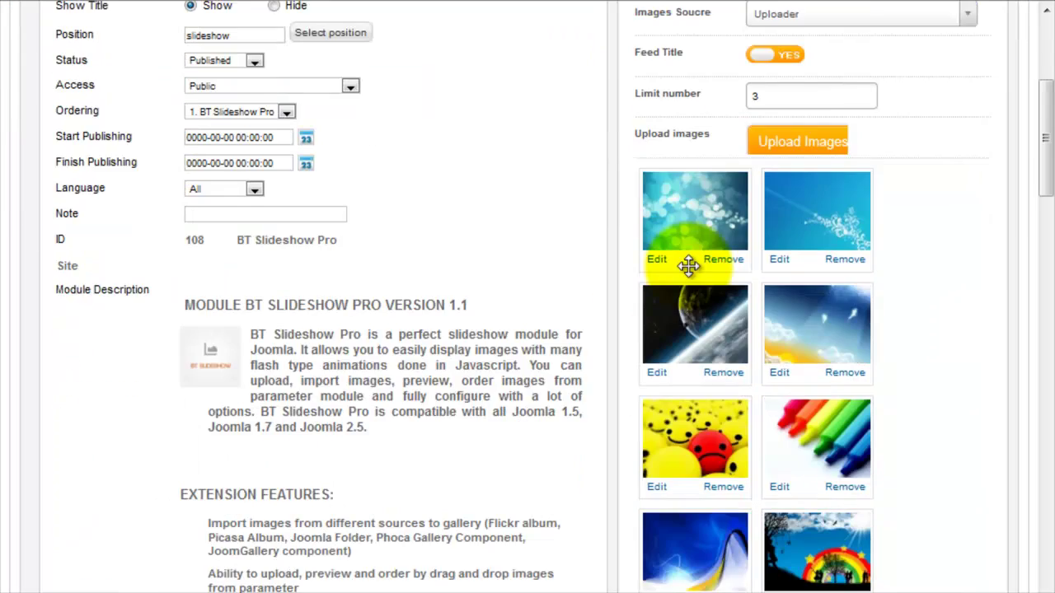
pyautogui.click(732, 334)
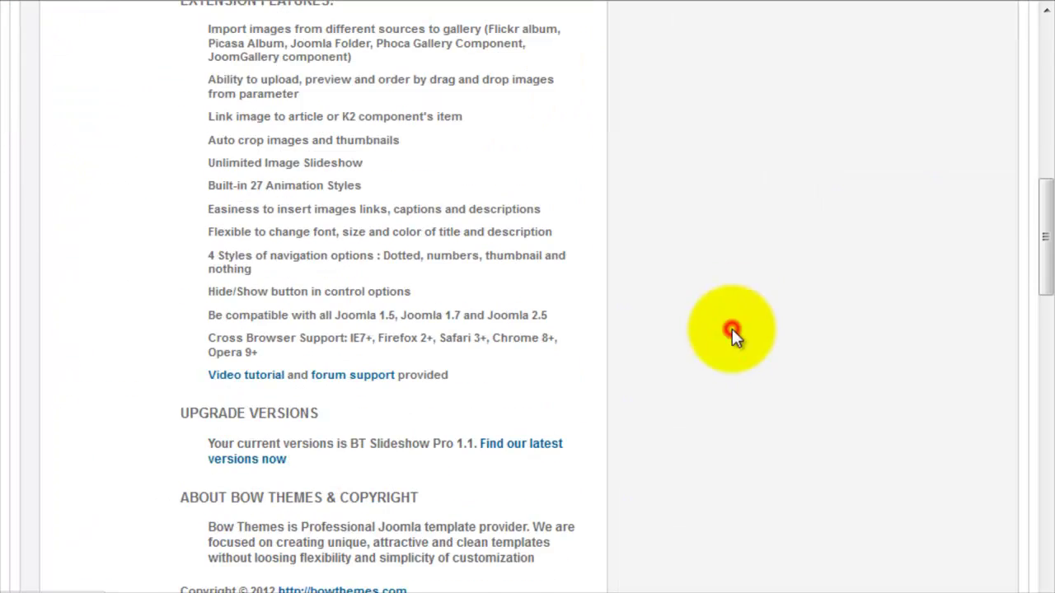
pyautogui.scroll(7, 751, 296)
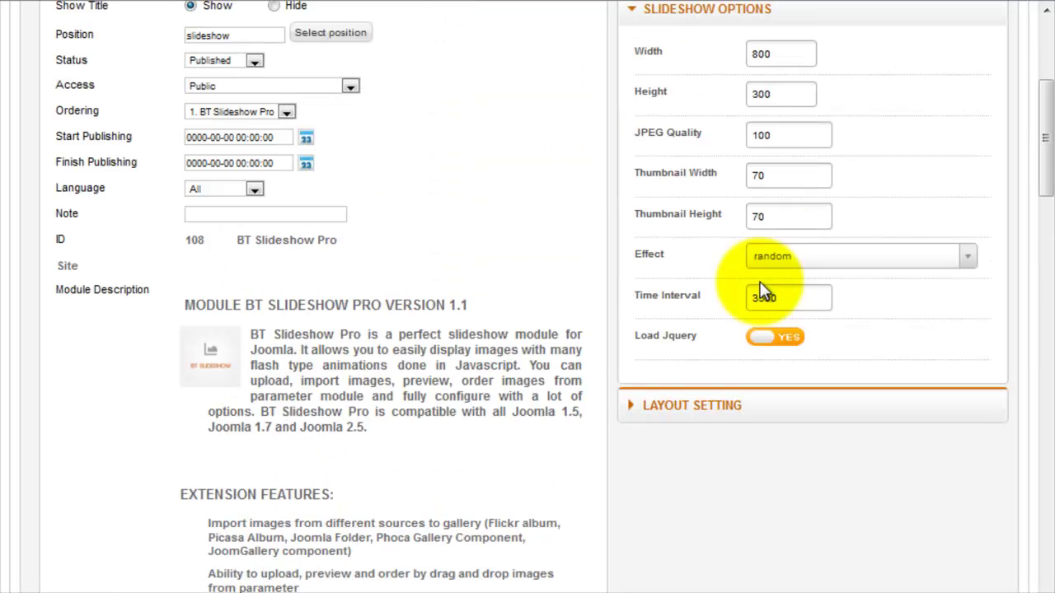
pyautogui.moveTo(779, 53); pyautogui.dragTo(738, 52)
pyautogui.write('9')
pyautogui.click(785, 75)
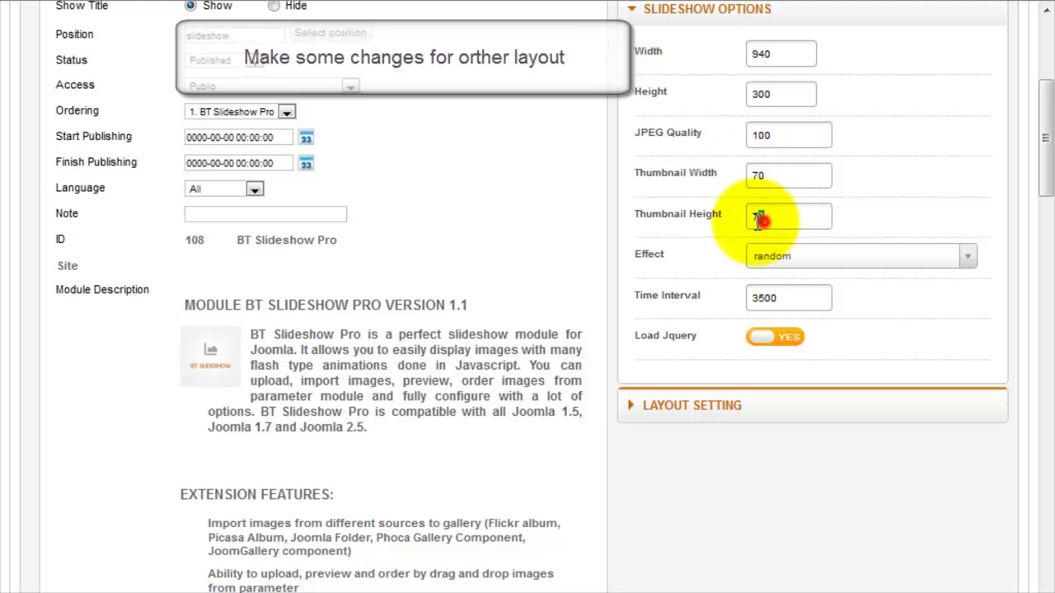
pyautogui.moveTo(777, 218); pyautogui.dragTo(735, 219)
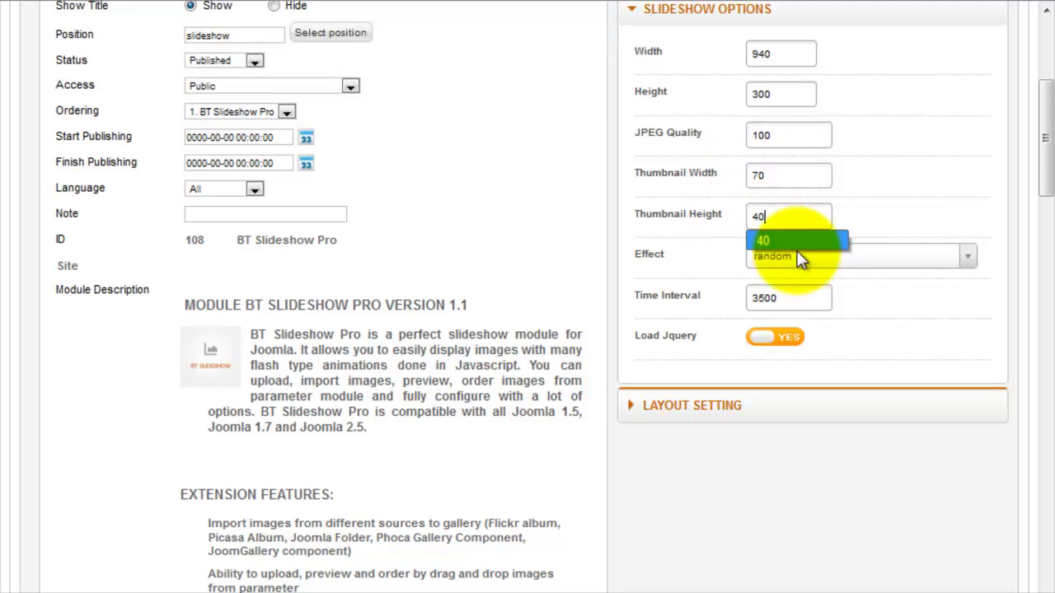